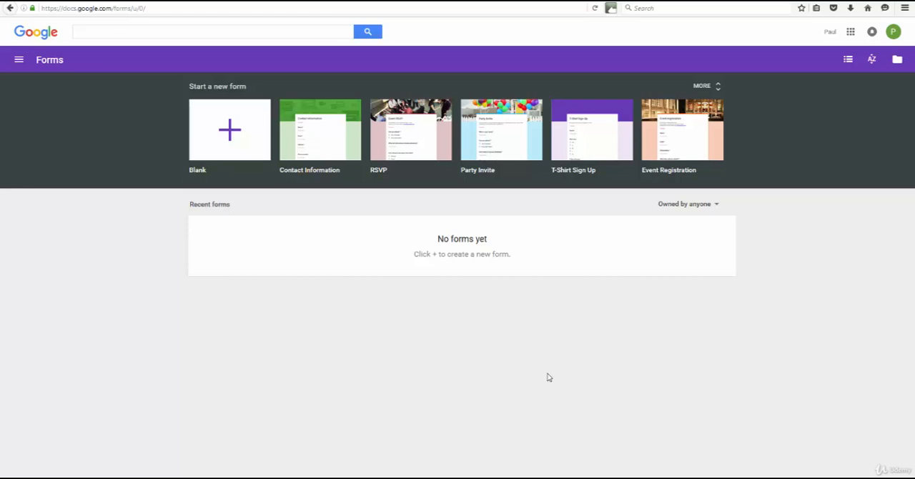
Create a blank form and title it "Contact Us"
click(230, 134)
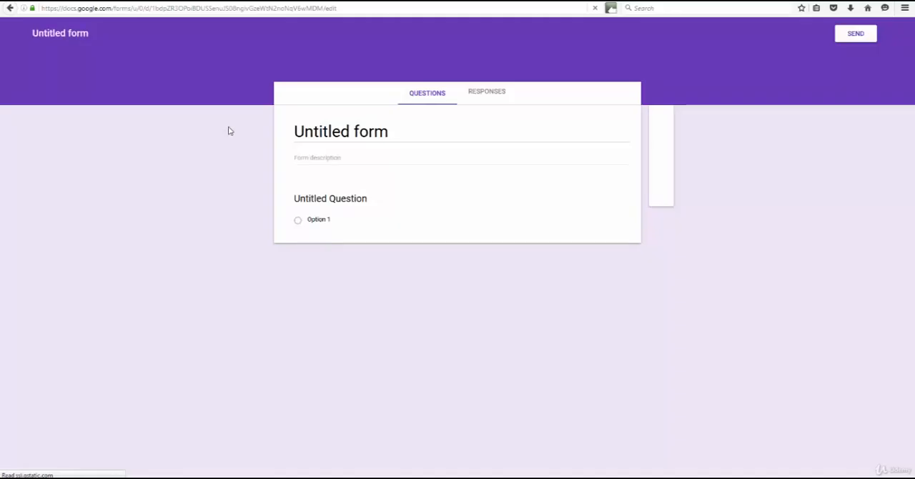
click(342, 133)
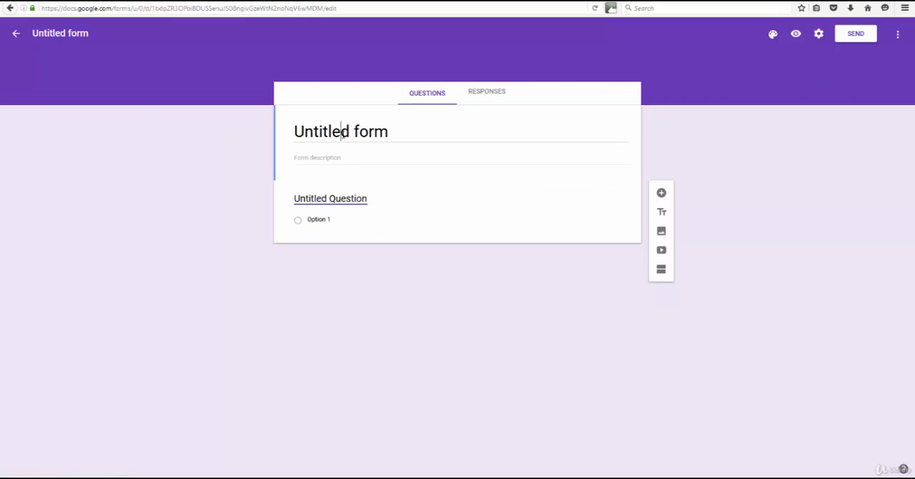
double_click(352, 130)
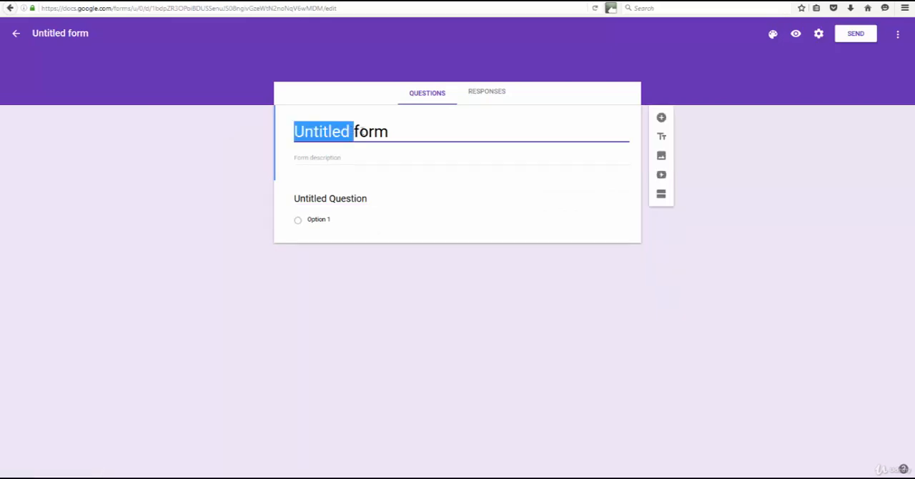
drag(392, 138, 216, 124)
text(Contact Us)
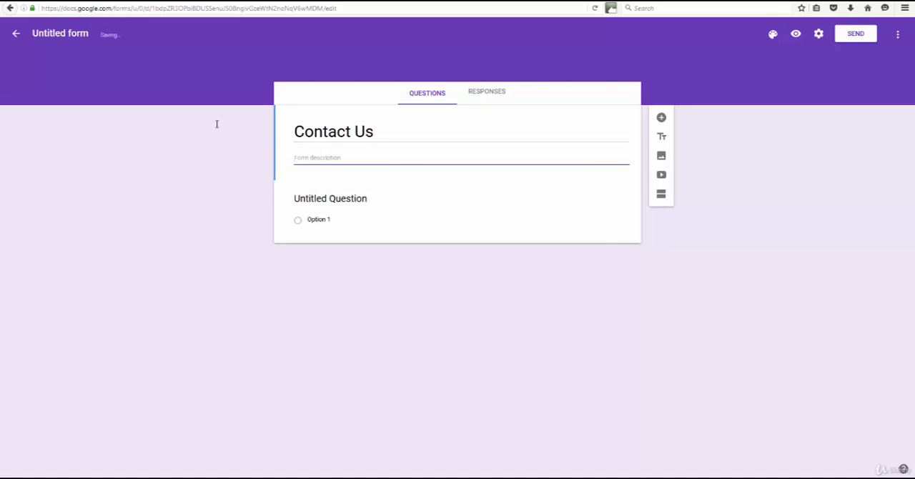
text(We)
text( looo)
text( forward to hearing)
text( how we can h)
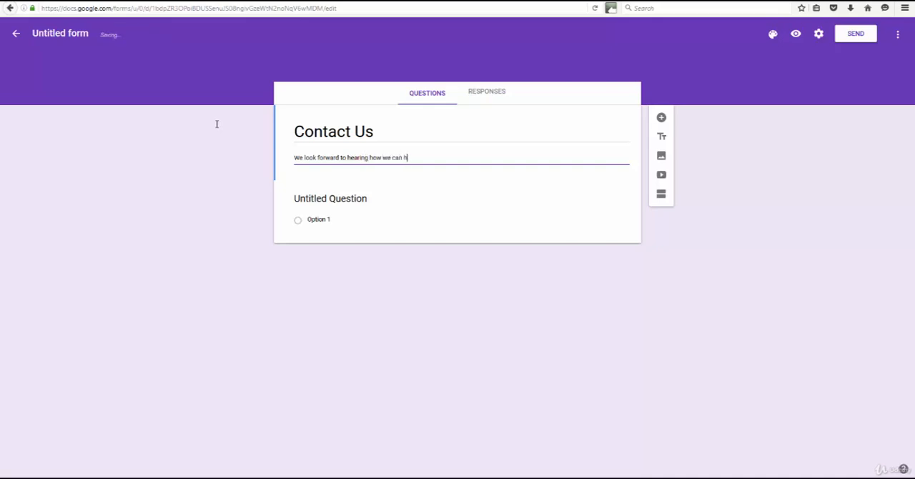
text(elp you. F)
text(lease)
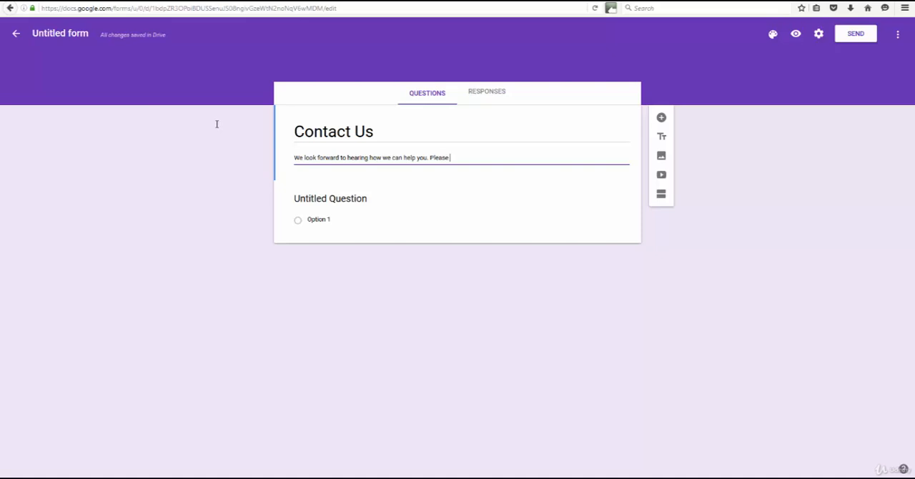
text( let us know how t)
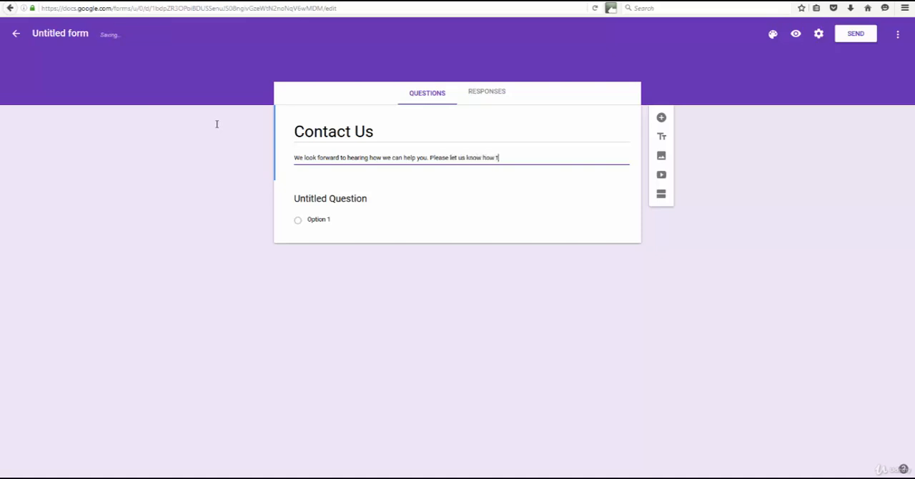
text(o get in touc wit)
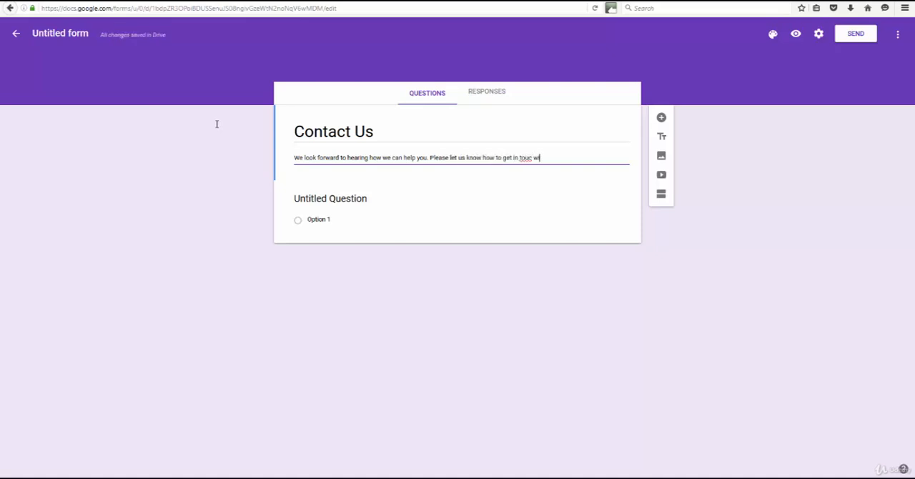
Enter the form description "We look forward to hearing how we can help you. Please let us know how to get in touch with you."
key(BackSpace)
key(BackSpace)
key(BackSpace)
text(h with yuou)
Title the first question "Your Name" and make it a Short answer question
click(351, 200)
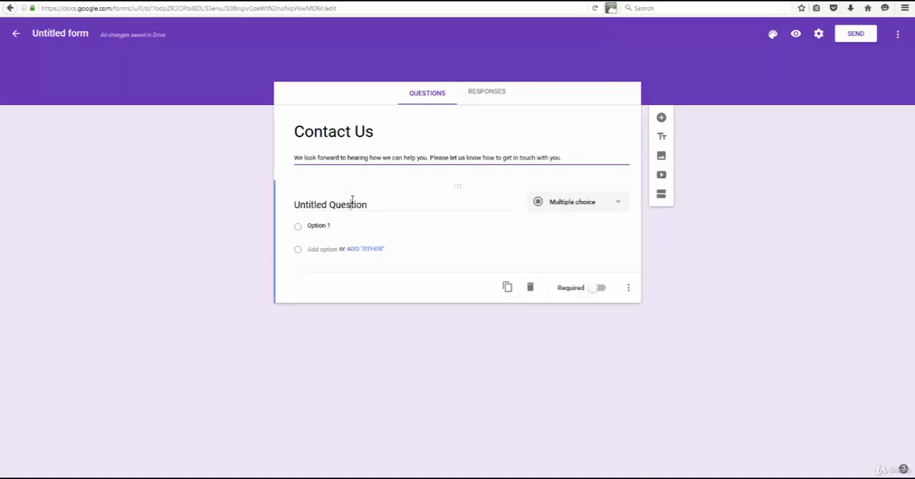
drag(355, 204, 273, 205)
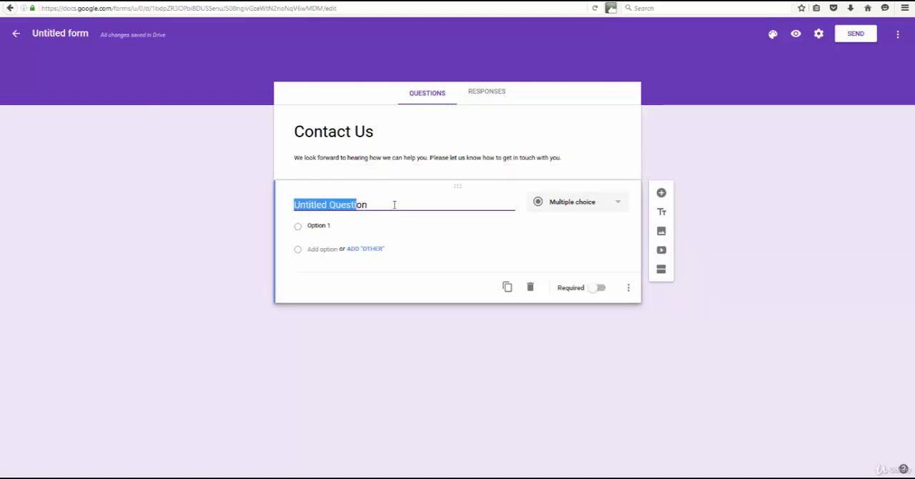
drag(394, 204, 264, 203)
text(Your Name)
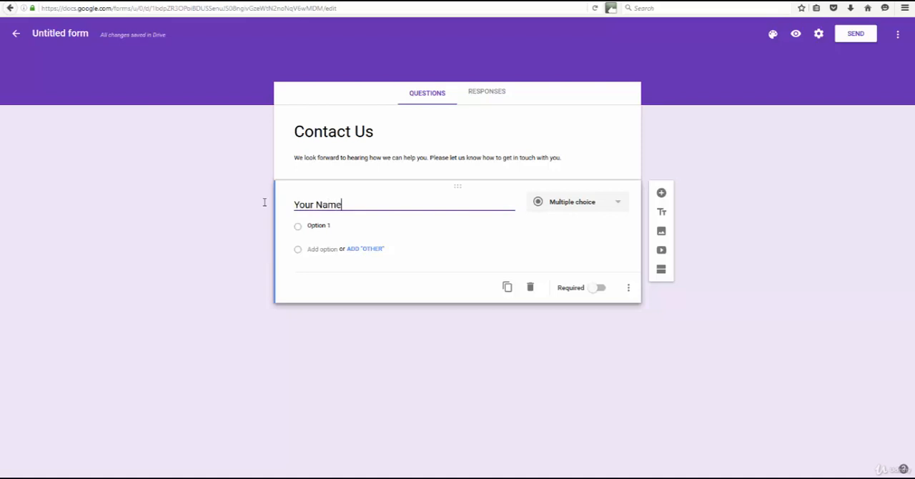
click(618, 202)
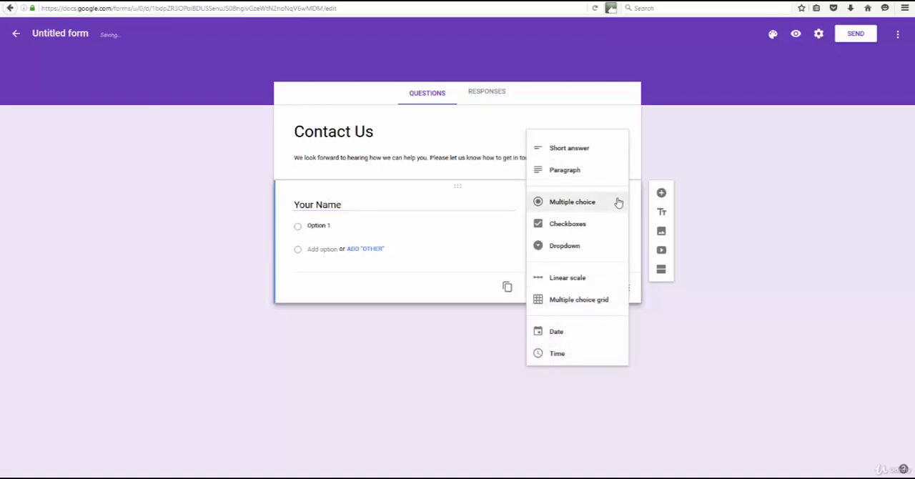
click(577, 148)
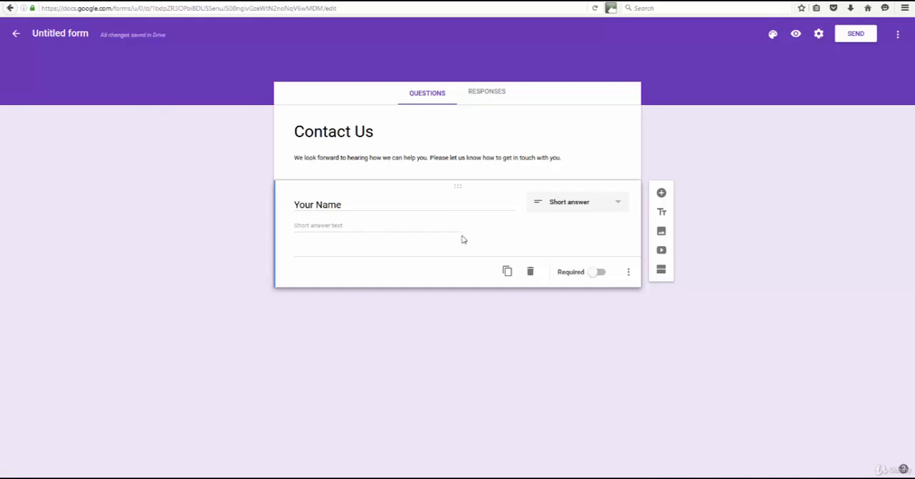
Duplicate the "Your Name" question and retitle the copy "Email Address"
click(507, 272)
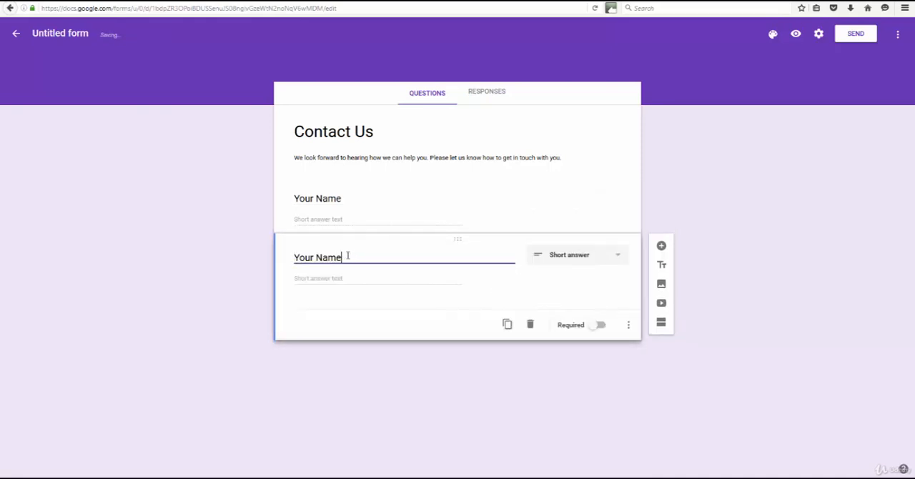
drag(348, 256, 255, 258)
text(P)
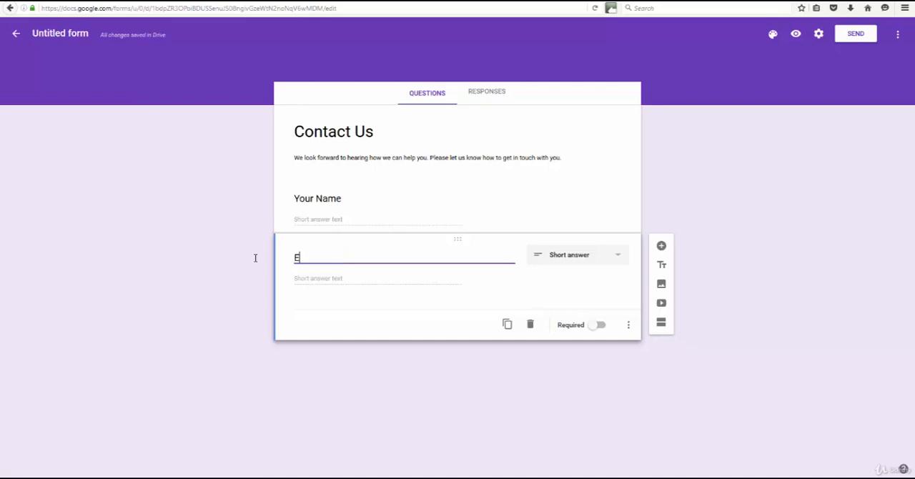
text(mail Adres)
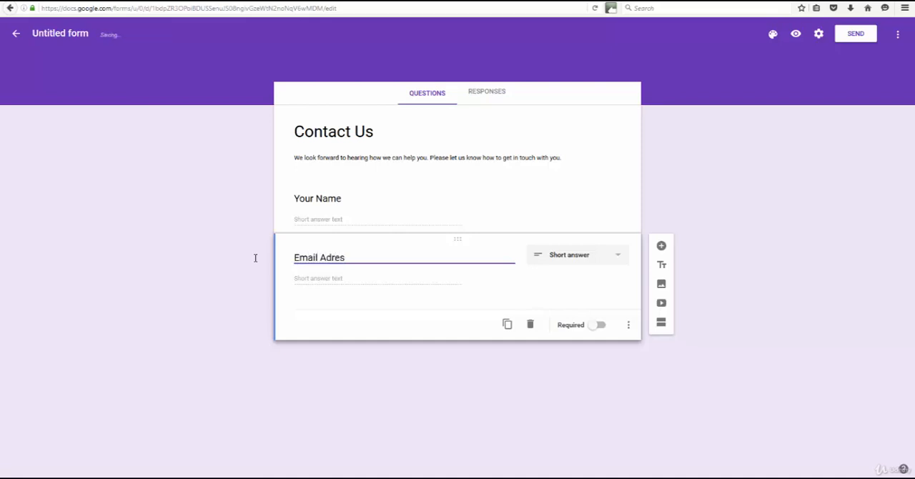
text(ss)
key(BackSpace)
key(BackSpace)
key(BackSpace)
key(BackSpace)
text(dre)
Duplicate the "Email Address" question and retitle the copy "Phone Number"
click(507, 324)
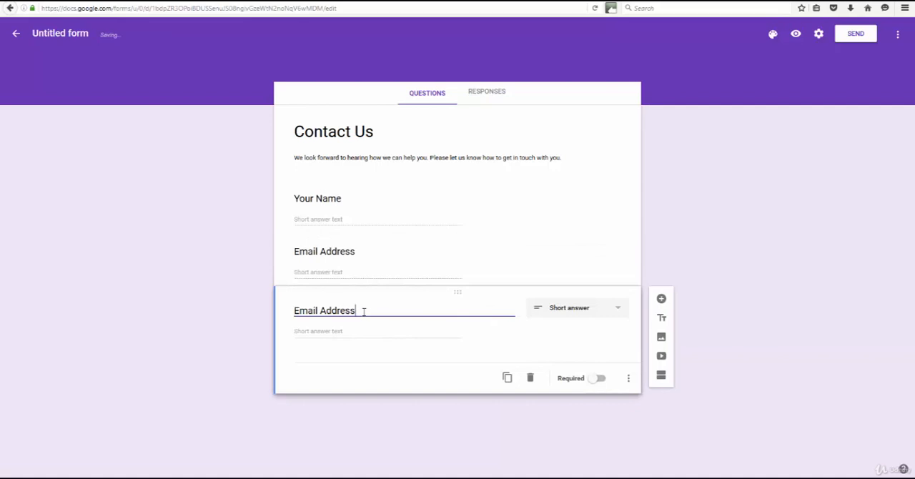
drag(363, 308, 238, 310)
text(Phone)
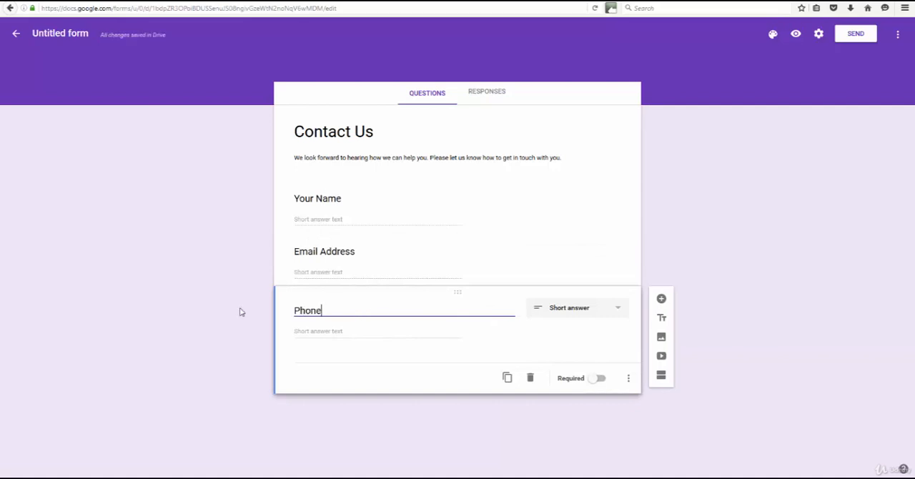
text( Number)
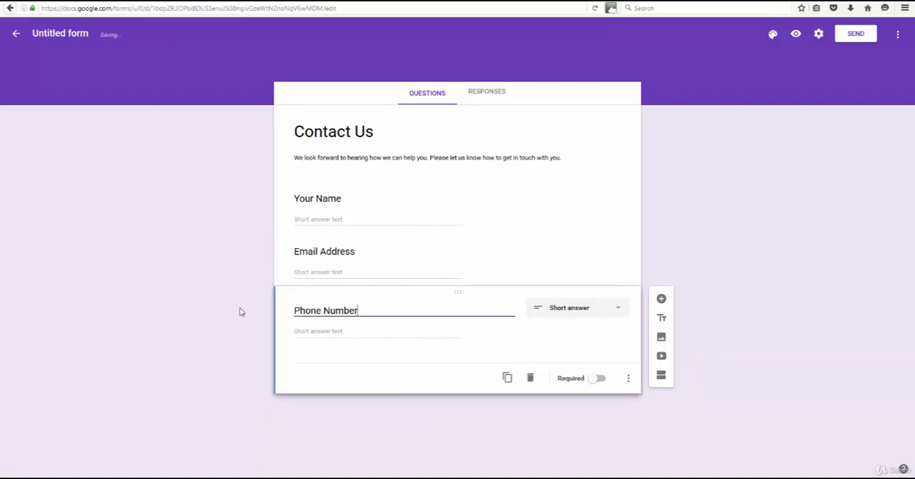
Duplicate the "Phone Number" question, retitle the copy "Best Time To Call?" and change its type to Multiple choice
click(508, 380)
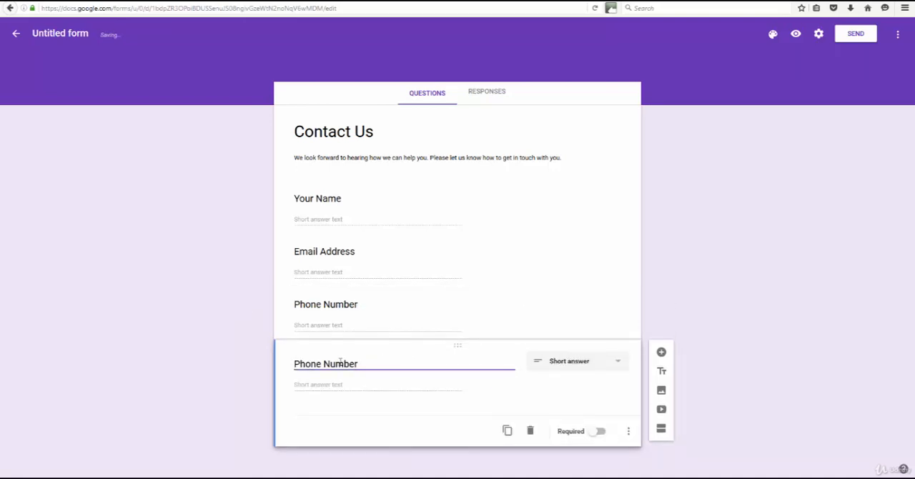
drag(361, 363, 271, 366)
text(B)
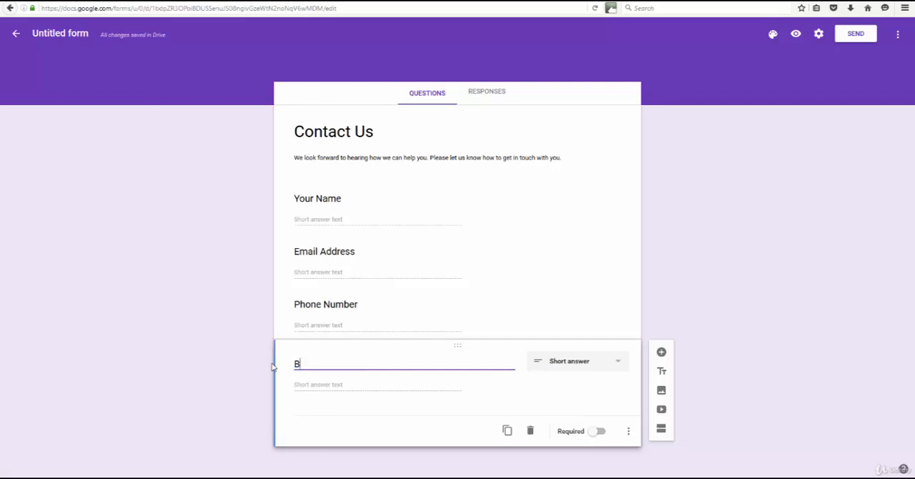
text(est Time To Call?)
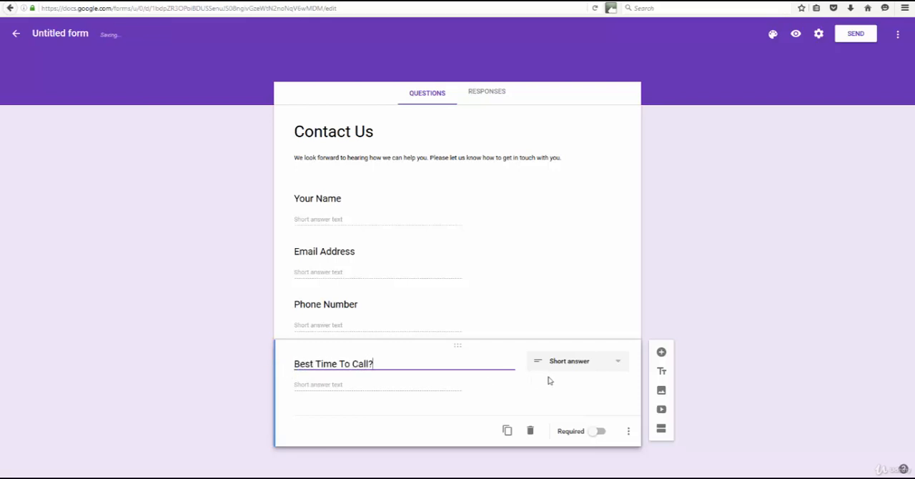
click(570, 363)
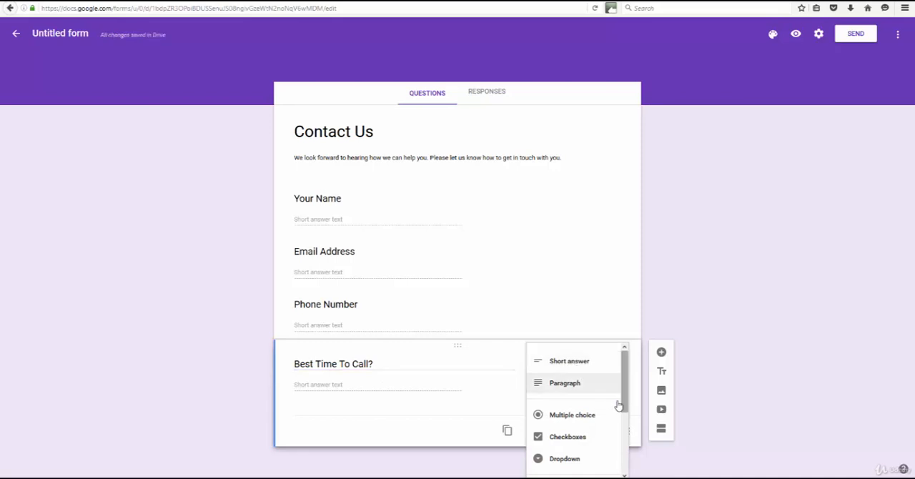
click(588, 419)
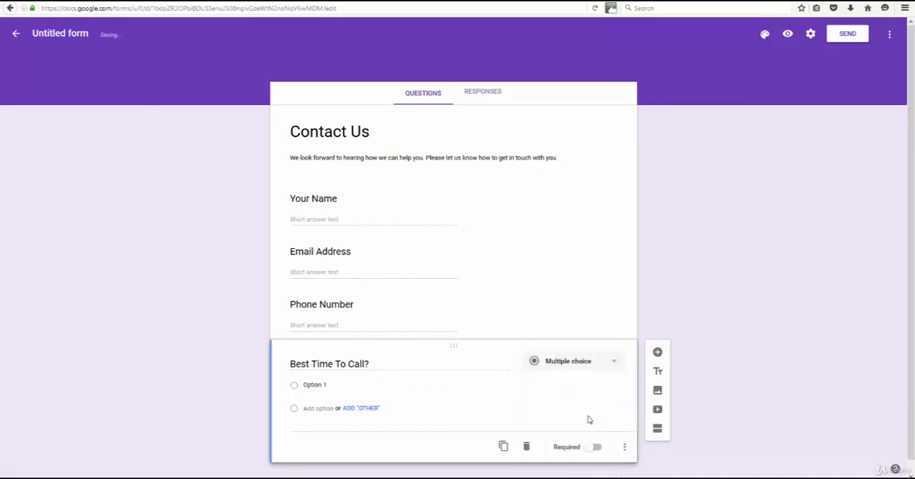
Name the first choice of "Best Time To Call?" "Morning" and add an "Other" choice
click(342, 374)
drag(324, 373, 301, 376)
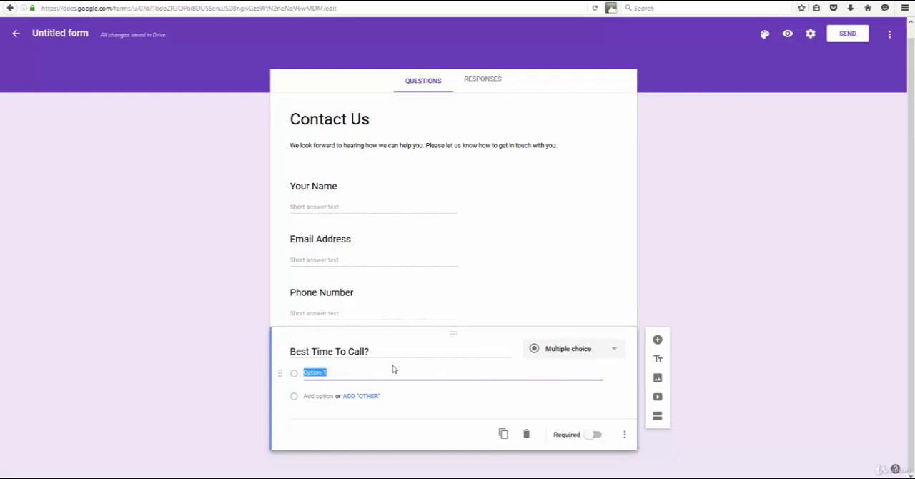
text(Morning)
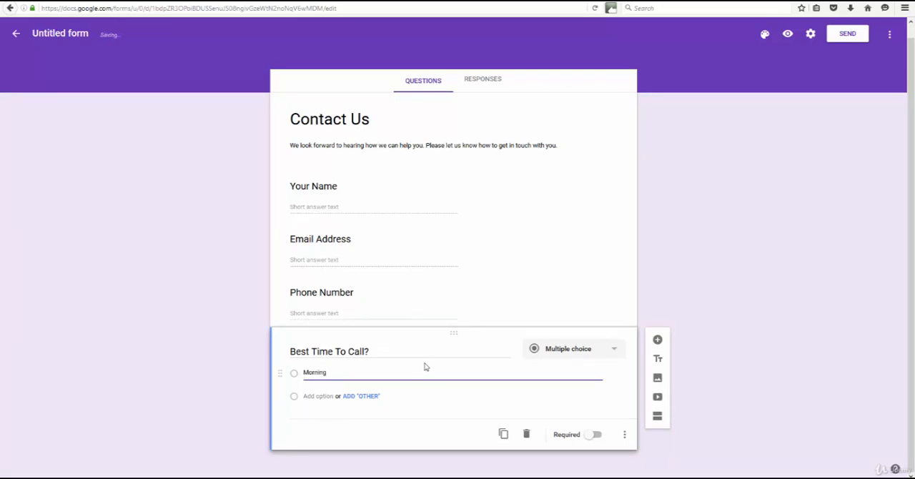
click(354, 397)
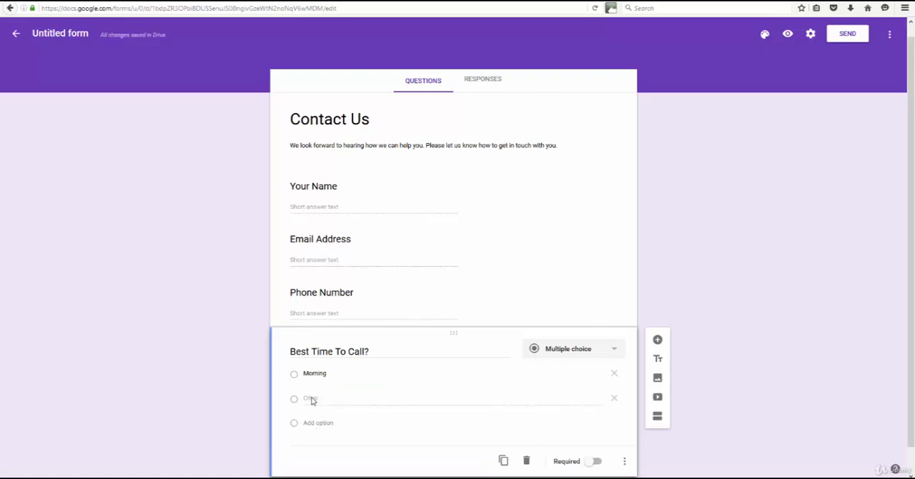
click(314, 373)
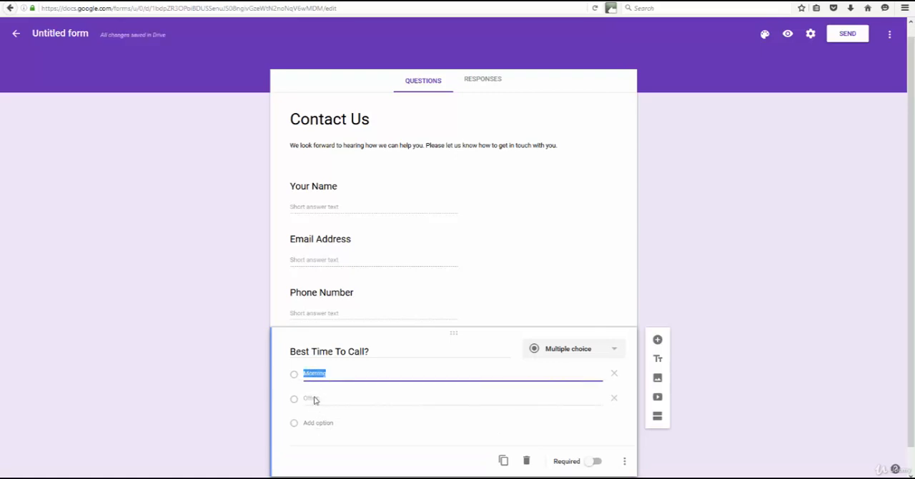
click(370, 373)
click(391, 405)
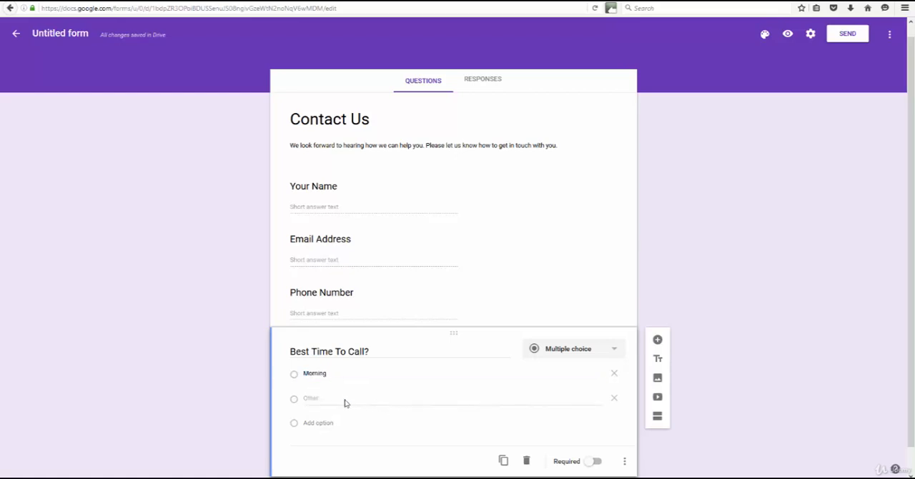
right_click(317, 404)
key(Escape)
Add the choices "Afternoon" and "Evening" to the "Best Time To Call?" question
click(308, 427)
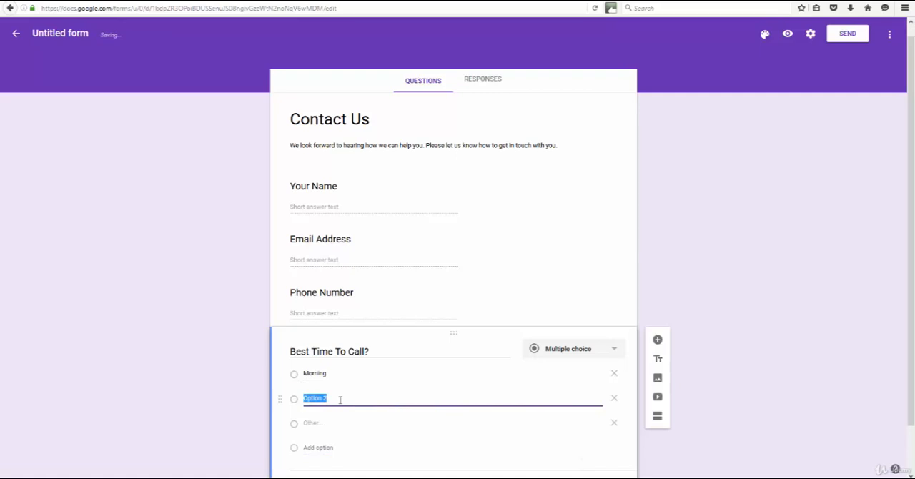
text(Afternoon)
click(319, 448)
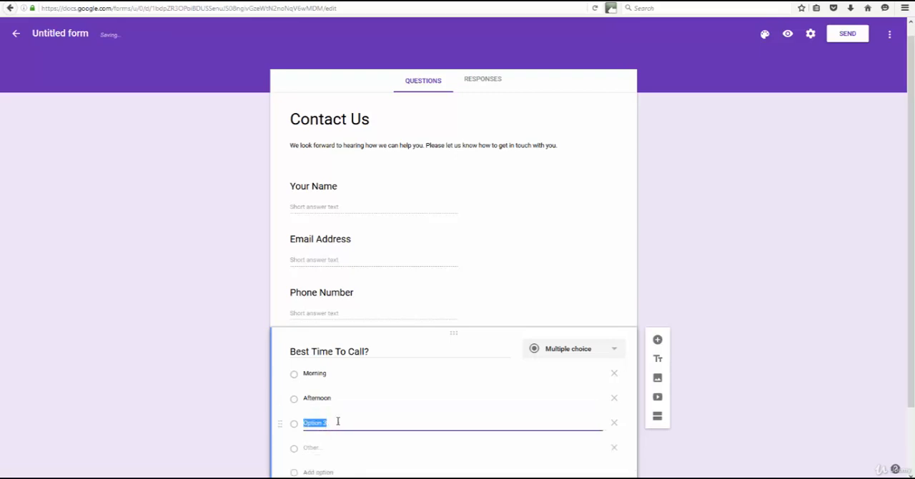
text(Evening)
click(713, 372)
Duplicate the "Phone Number" question and move the copy below "Best Time To Call?" at the end of the form
scroll(715, 370, down, 2)
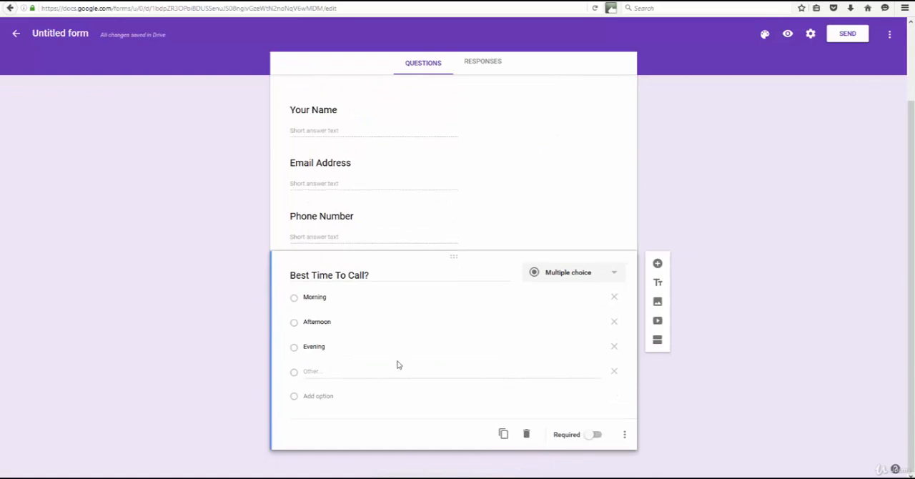
click(373, 218)
click(503, 303)
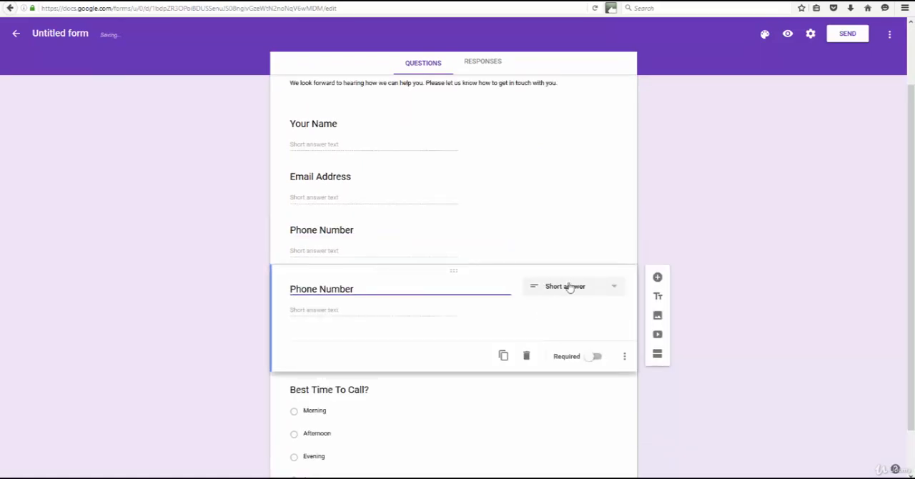
drag(488, 274, 493, 403)
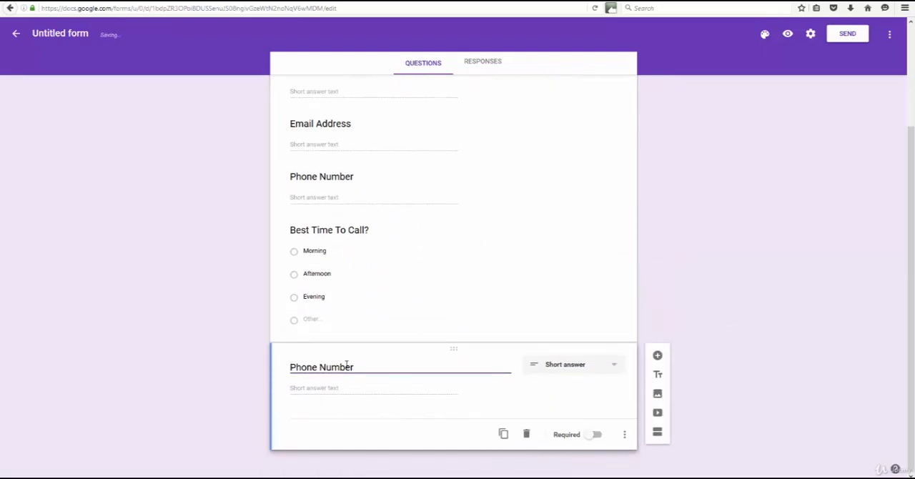
Retitle the last question "How can we help you?" and change its type to Paragraph
double_click(346, 366)
triple_click(346, 366)
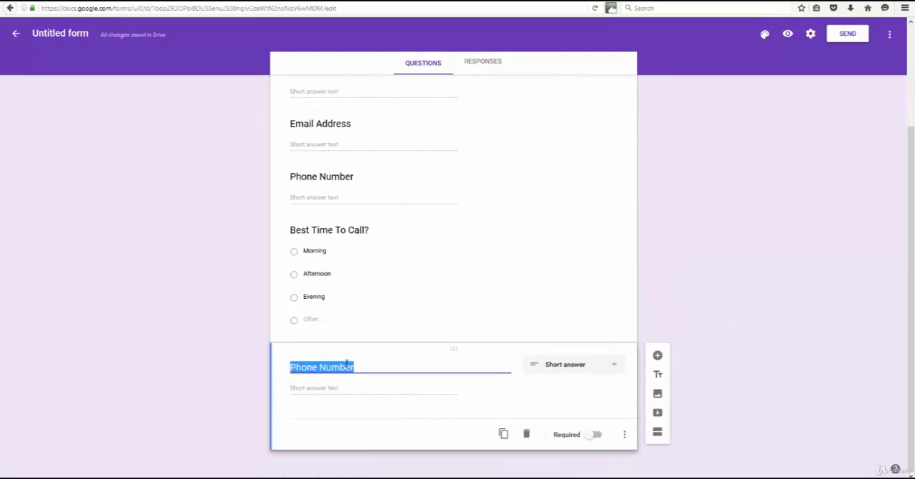
text(Your )
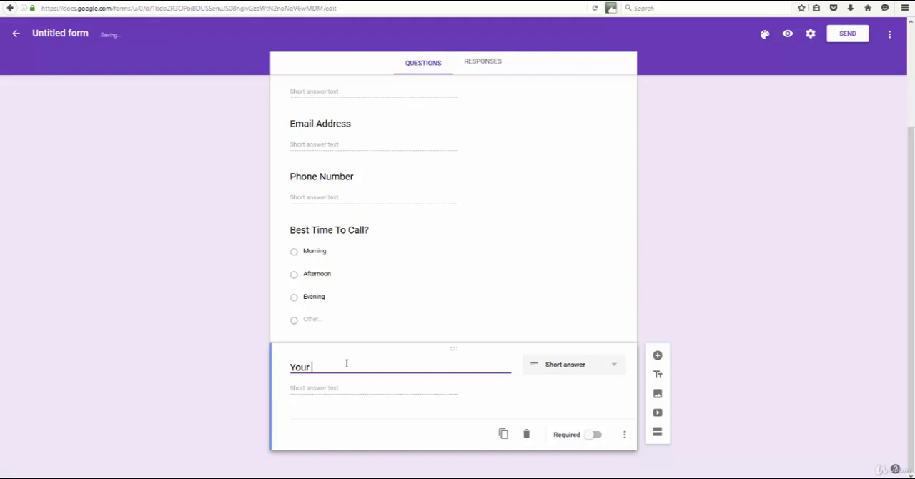
text(Question or)
key(BackSpace)
key(BackSpace)
key(BackSpace)
text(or)
key(BackSpace)
key(BackSpace)
key(BackSpace)
key(BackSpace)
key(BackSpace)
key(BackSpace)
key(BackSpace)
key(BackSpace)
text(Comments)
key(BackSpace)
key(BackSpace)
key(BackSpace)
key(BackSpace)
key(BackSpace)
key(BackSpace)
key(BackSpace)
key(BackSpace)
key(BackSpace)
key(BackSpace)
key(BackSpace)
key(BackSpace)
text(How can we h)
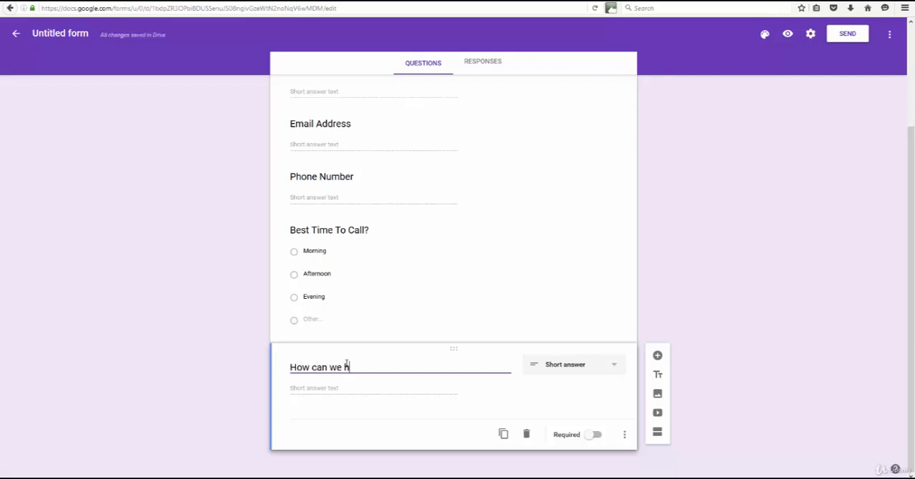
text(elp you?)
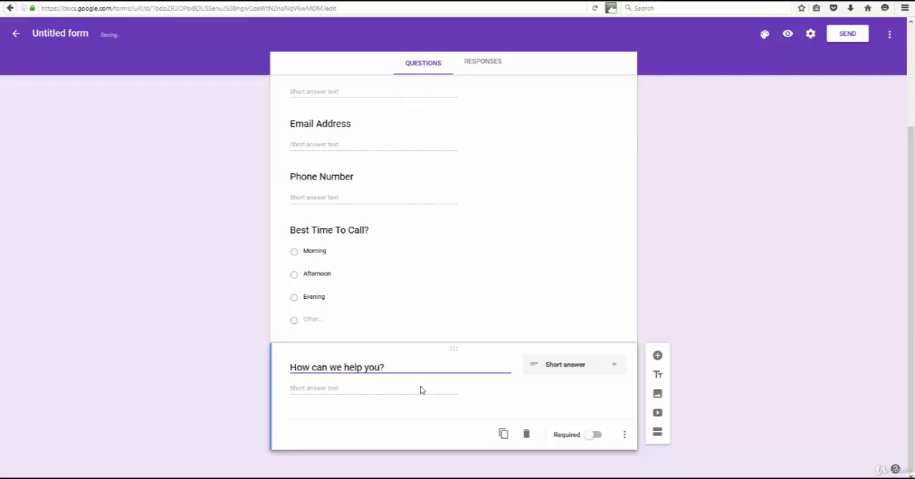
click(594, 373)
click(568, 386)
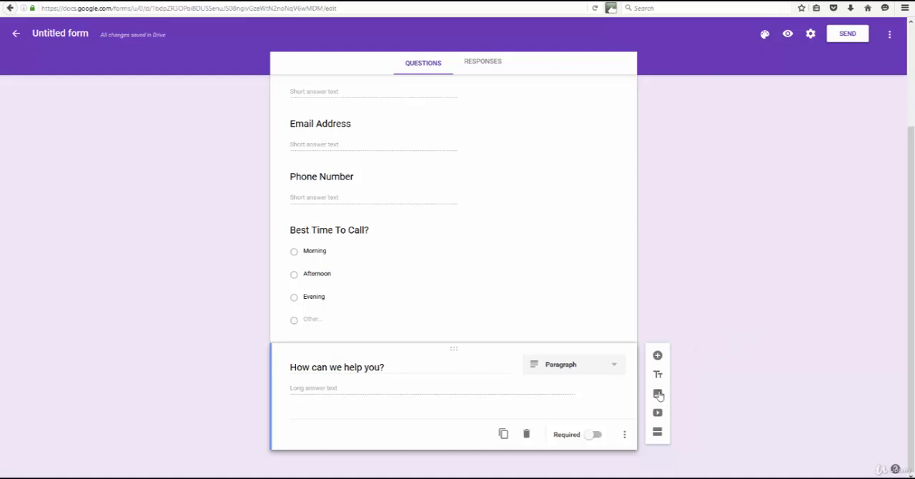
Rename the untitled form file to "Contact Us" so it matches the form's title
scroll(515, 268, up, 3)
scroll(627, 203, down, 3)
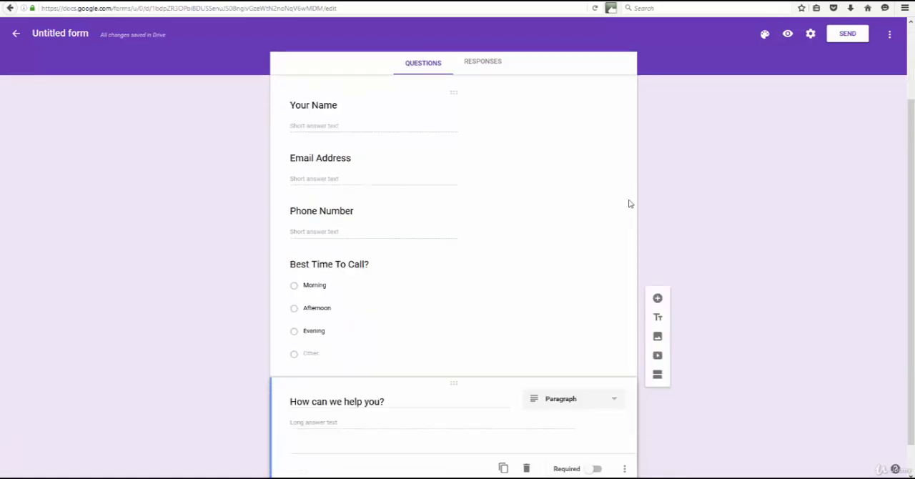
scroll(641, 235, up, 3)
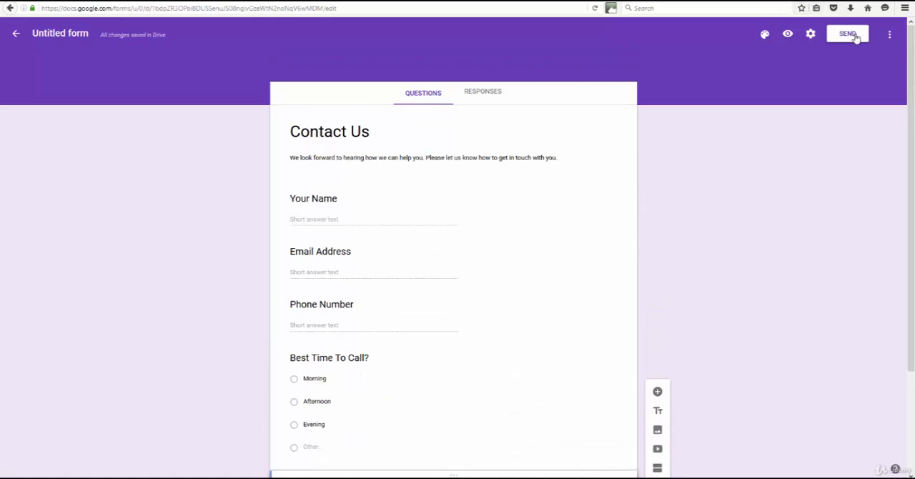
click(63, 33)
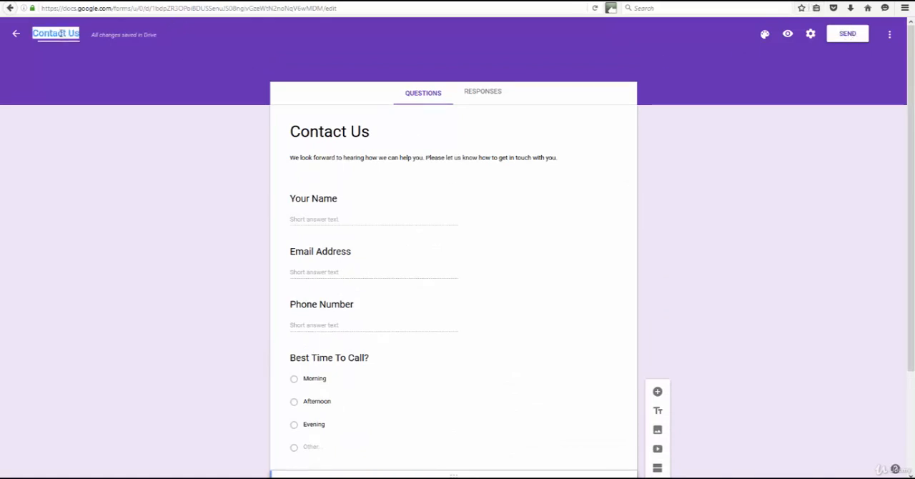
click(133, 132)
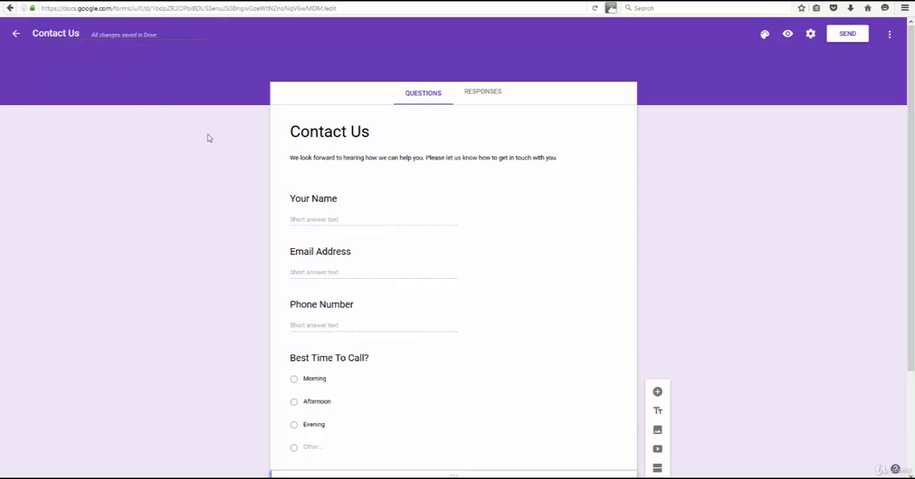
Try the red and the grey theme colors on the form
click(765, 35)
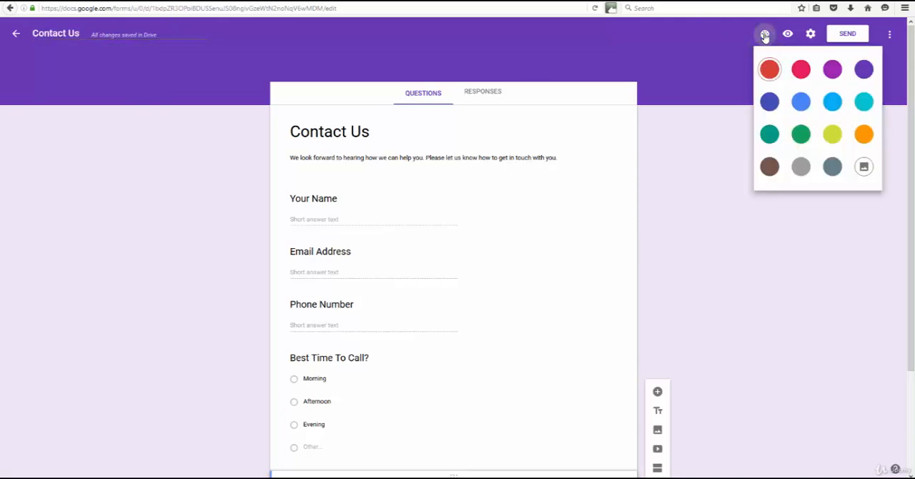
click(770, 69)
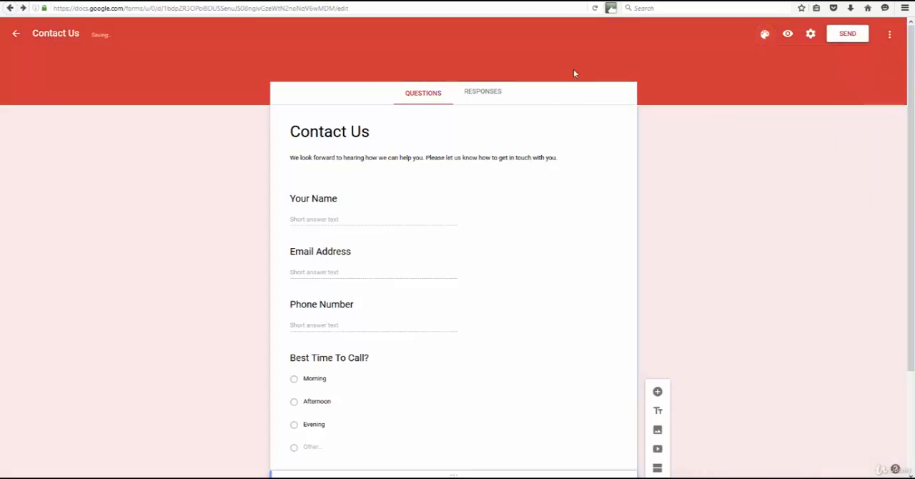
click(765, 34)
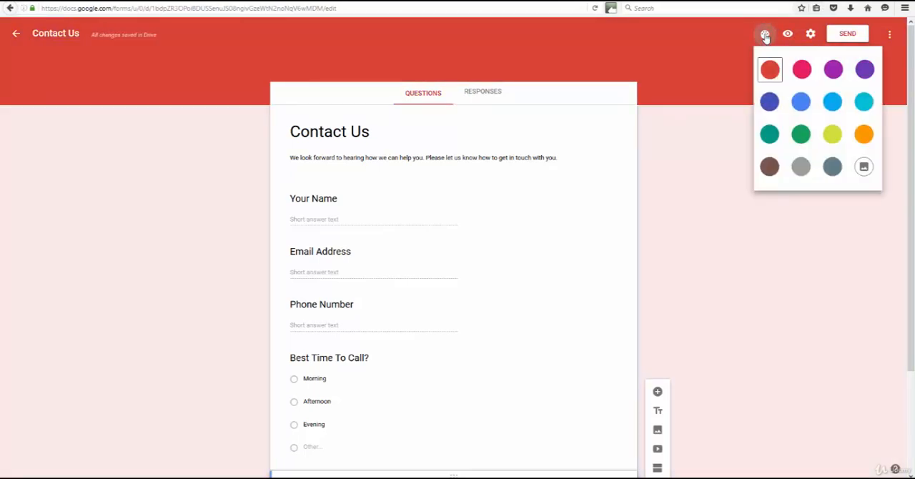
click(801, 167)
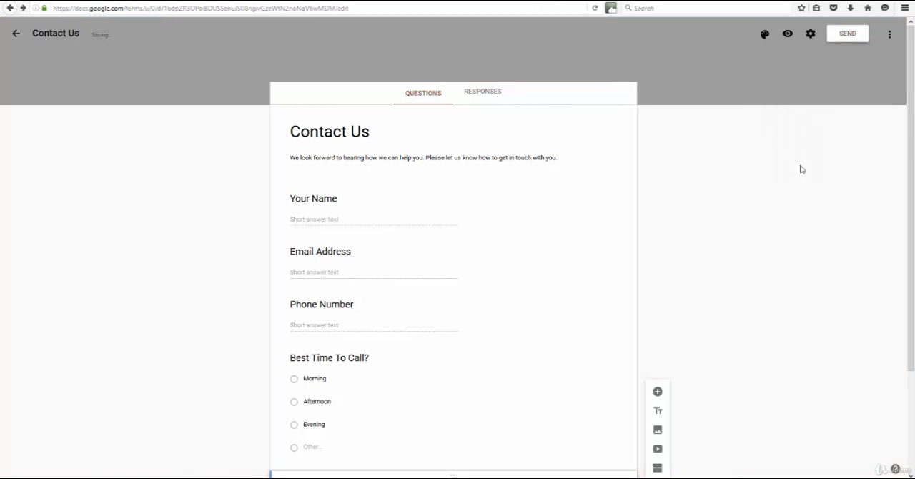
Look at the theme image categories available for the form and cancel without choosing one
click(764, 34)
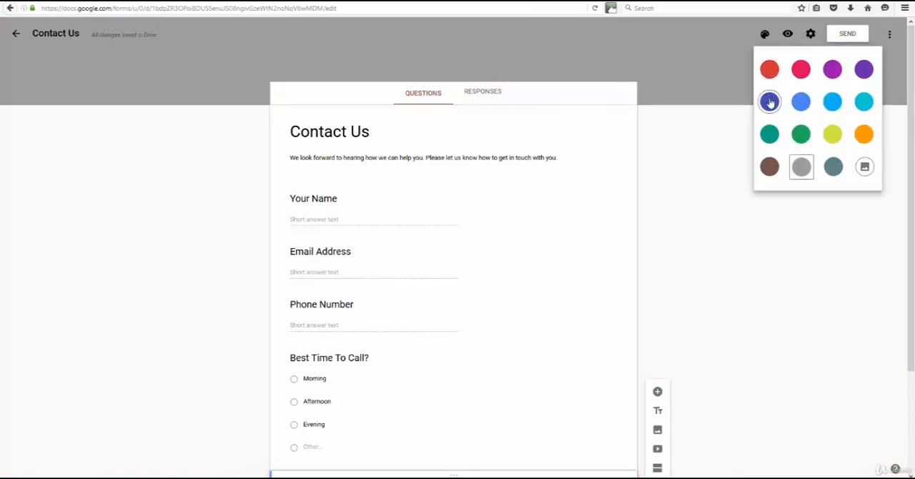
click(864, 170)
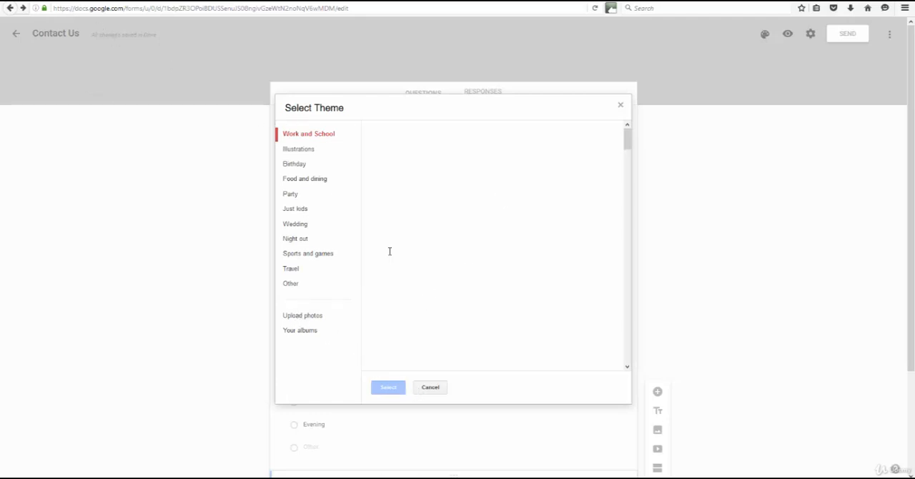
click(430, 387)
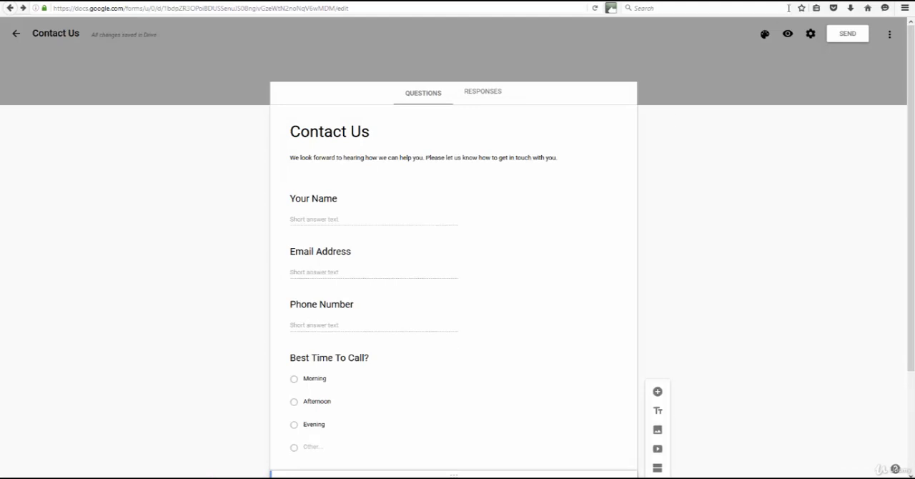
Set the form's theme color to the dark indigo blue
click(764, 34)
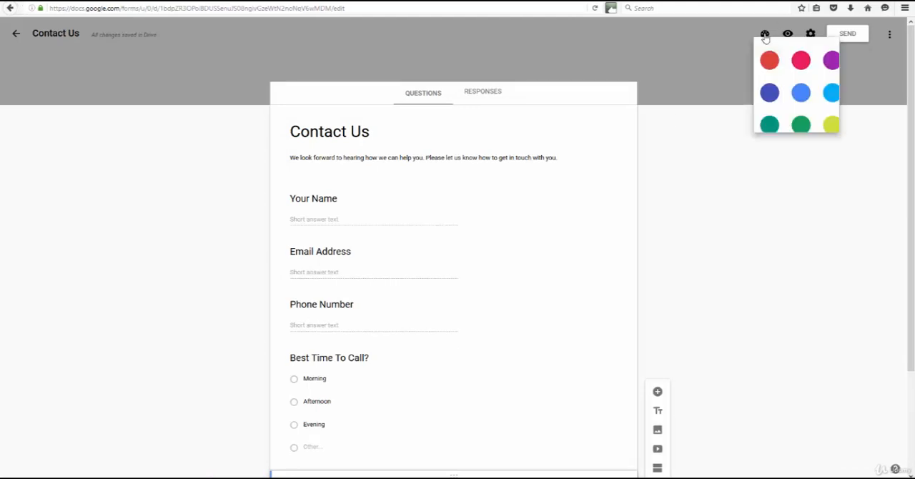
click(769, 100)
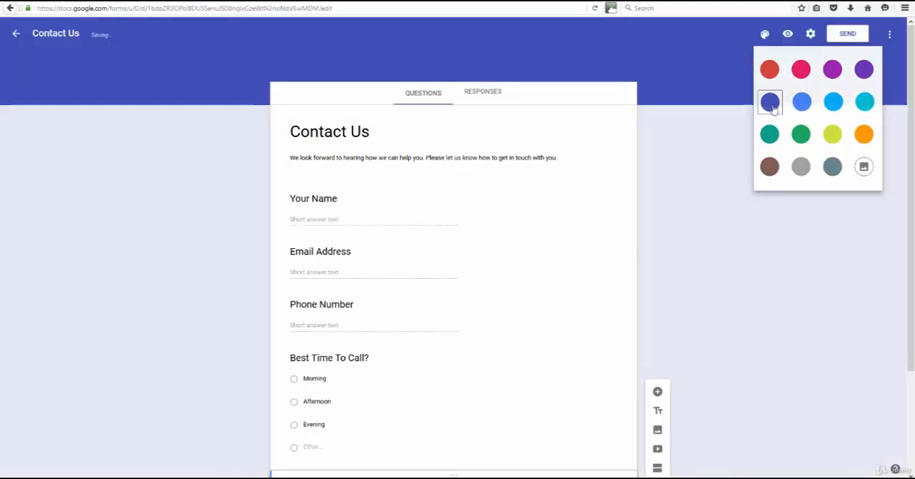
Preview the finished form down to its Submit button and return to the form editor
click(788, 35)
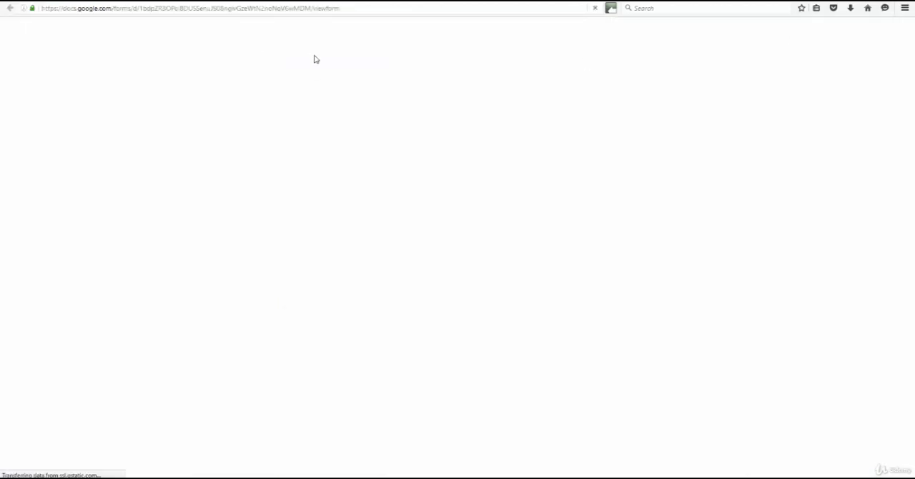
scroll(446, 151, down, 3)
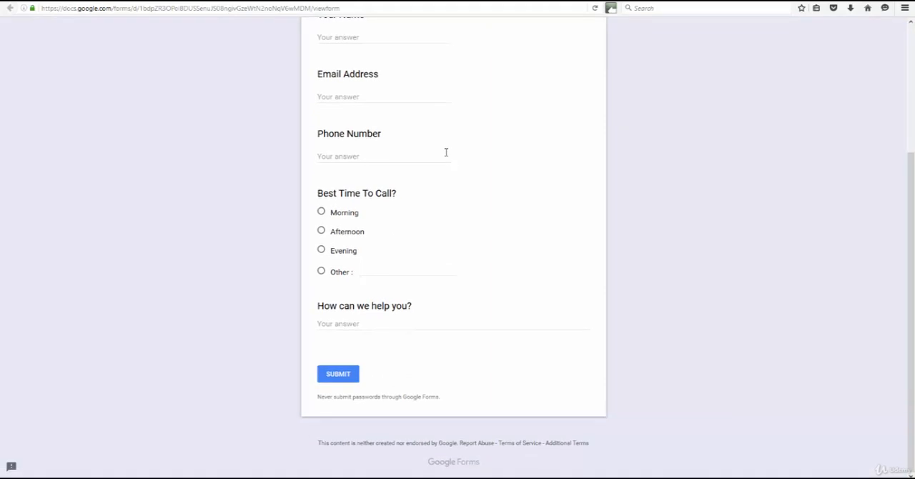
scroll(447, 153, up, 2)
scroll(433, 153, up, 1)
key(alt+Left)
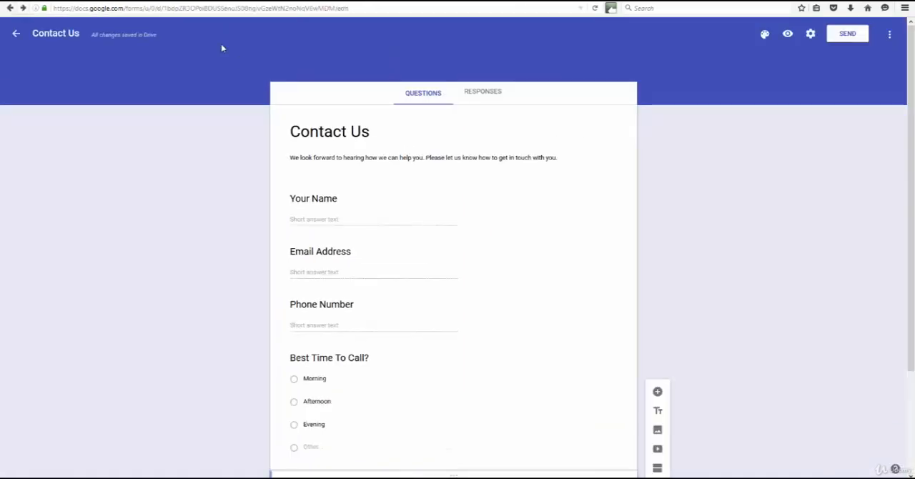
click(890, 38)
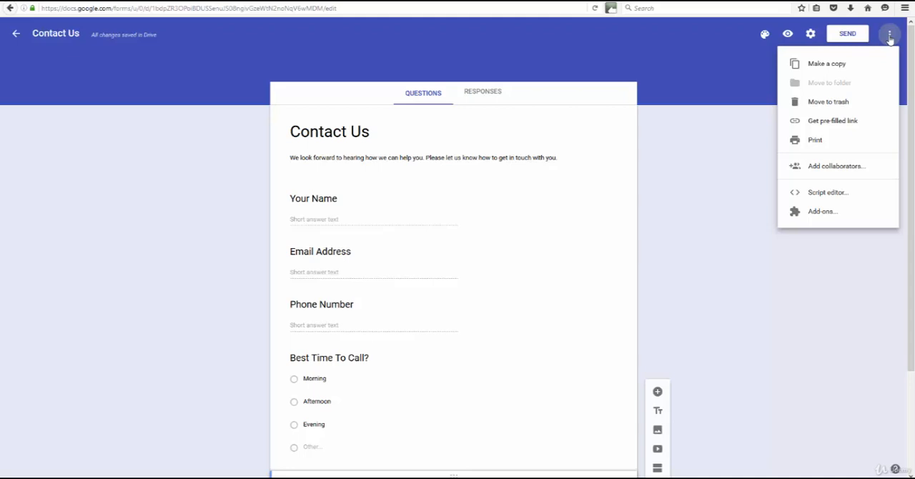
click(889, 38)
Show the form's shareable link in the send options and shorten its URL
click(846, 35)
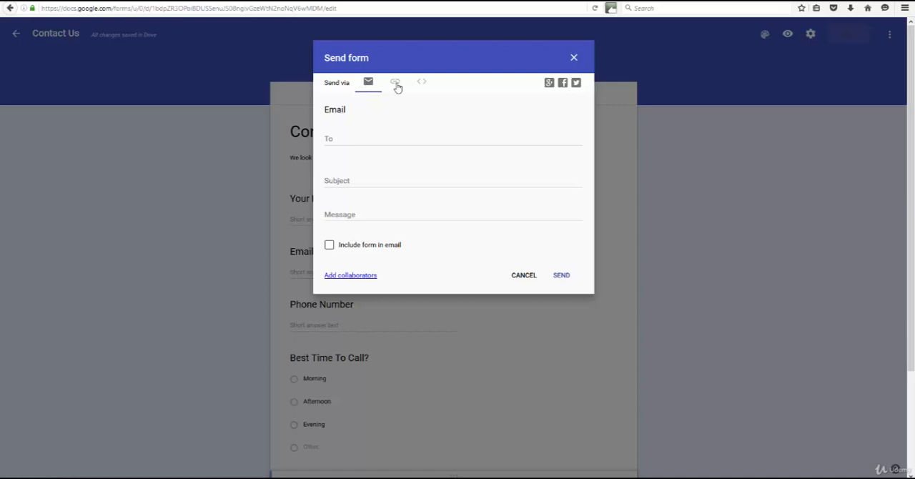
click(395, 83)
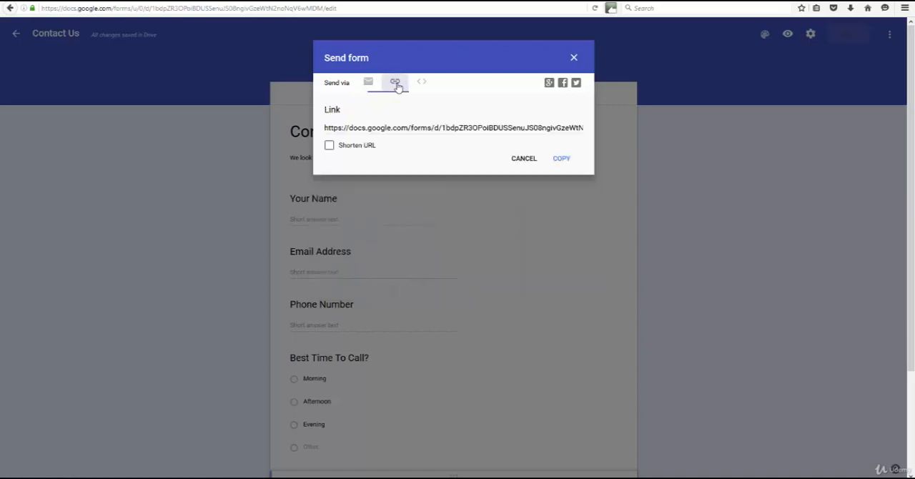
click(403, 126)
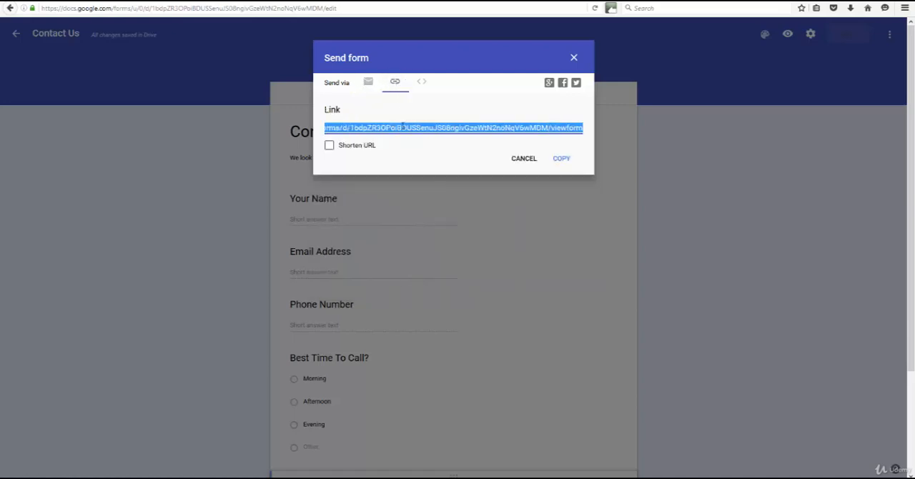
click(329, 145)
Copy the shortened form link to the clipboard
right_click(405, 127)
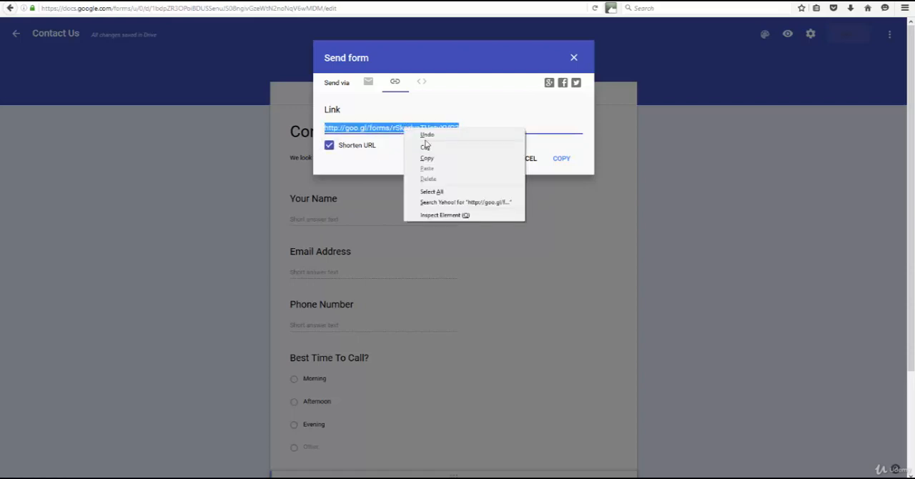
click(431, 160)
right_click(424, 128)
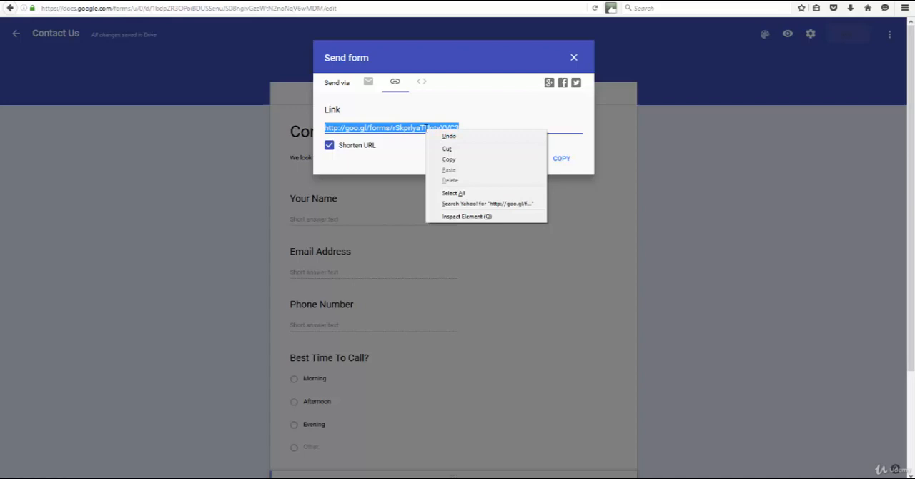
click(456, 160)
right_click(428, 128)
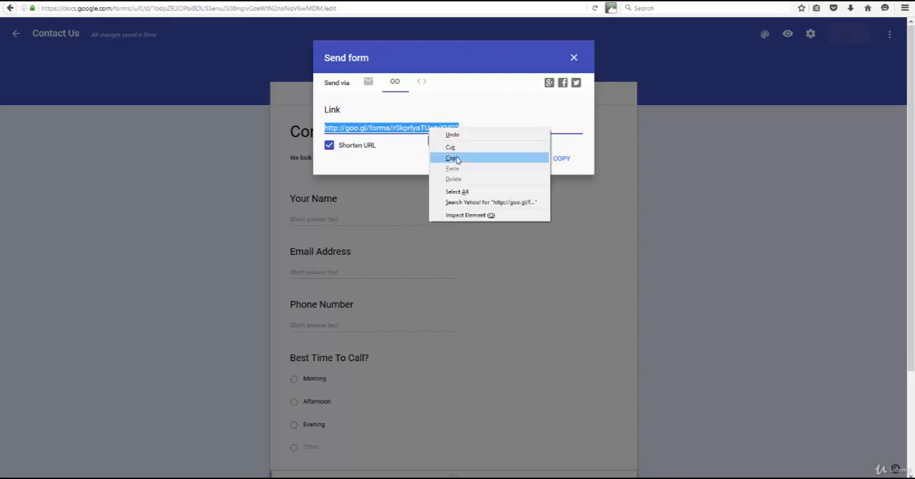
click(457, 160)
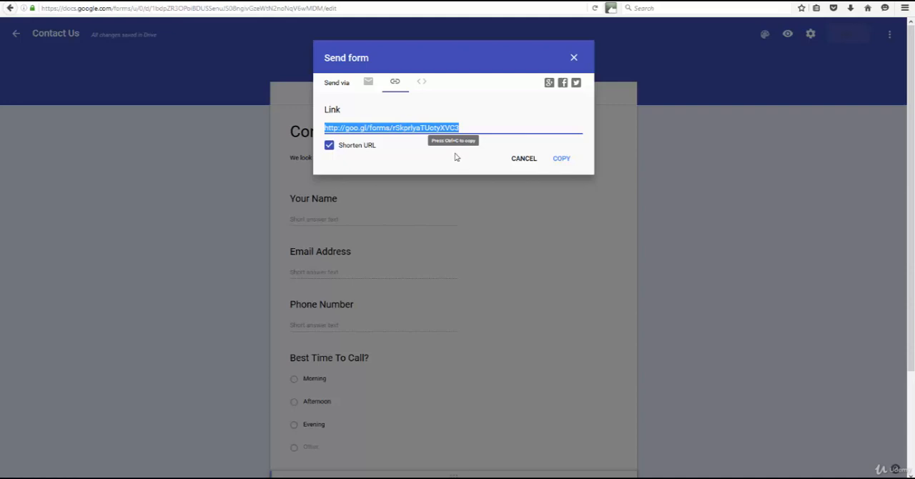
right_click(438, 127)
click(461, 158)
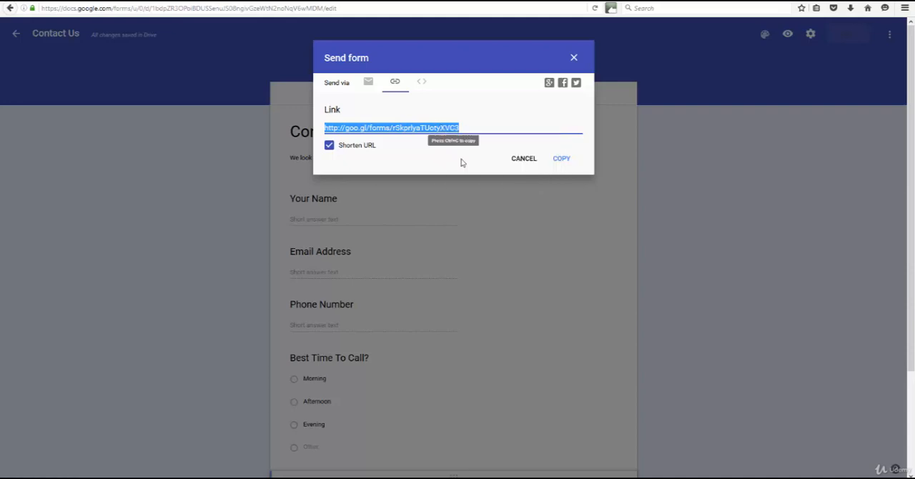
right_click(420, 126)
click(444, 158)
Copy the form's embed HTML code at 760 by 500 px and close the send options
click(421, 83)
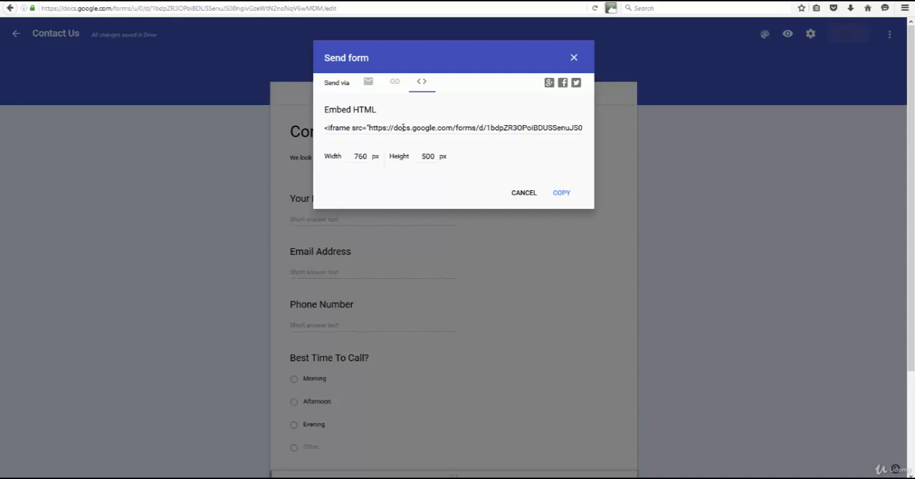
click(556, 193)
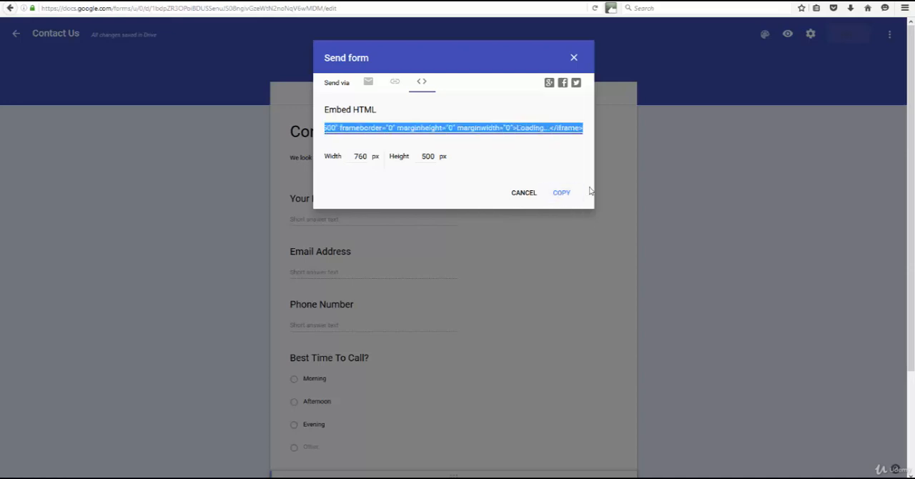
click(562, 194)
click(573, 59)
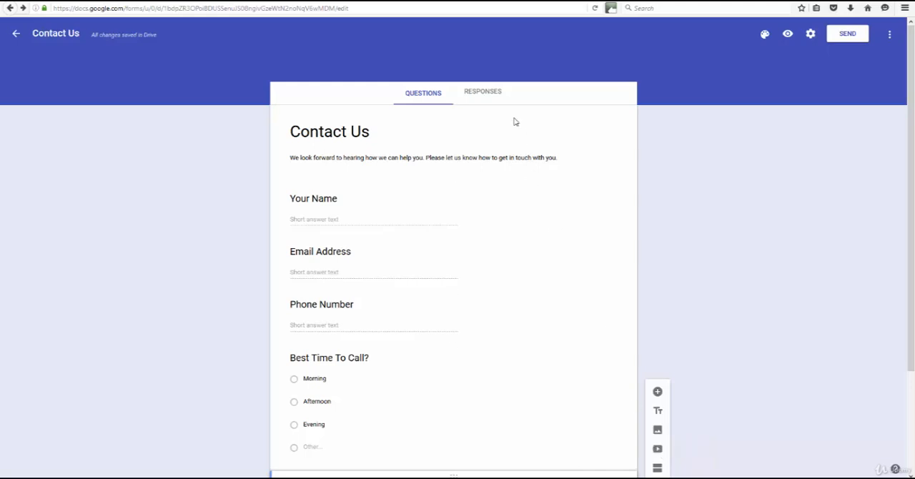
Check the responses received by the form and return to its questions
click(484, 93)
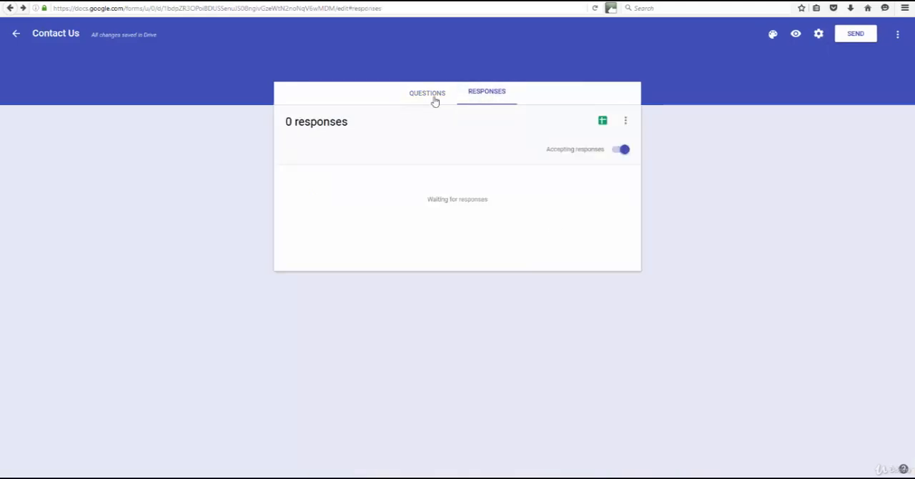
click(433, 97)
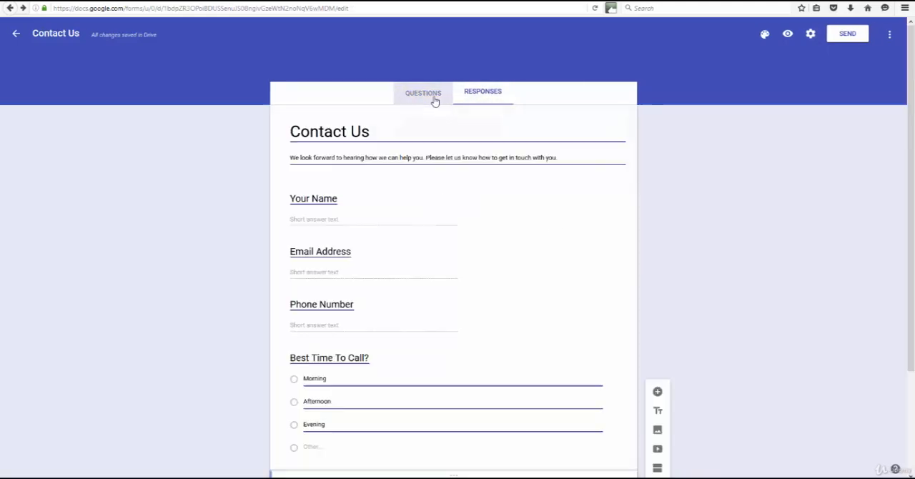
Return to the list of recent forms and reopen the Contact Us form for editing
click(16, 34)
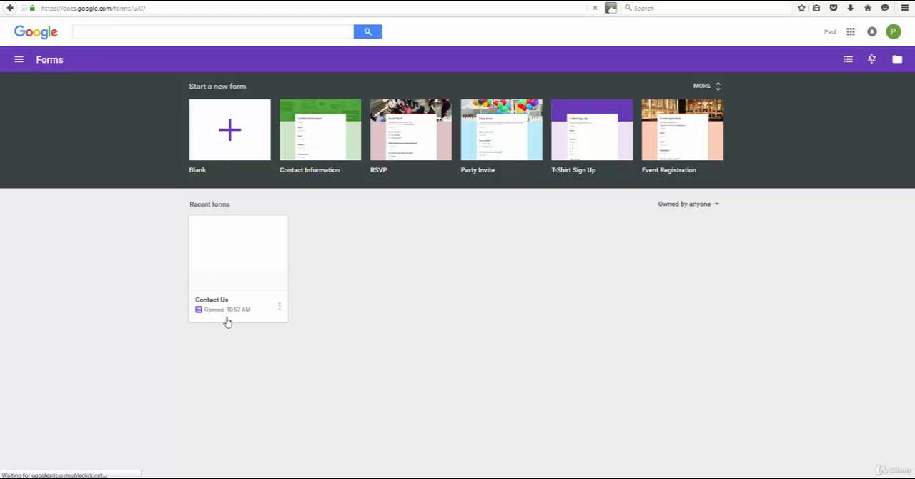
click(248, 261)
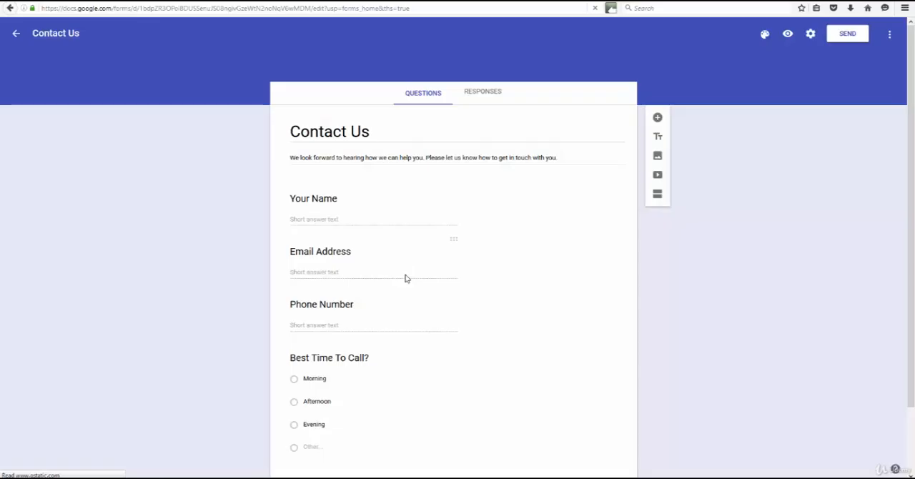
Switch off accepting responses in the form's response settings, and switch it back on
click(483, 92)
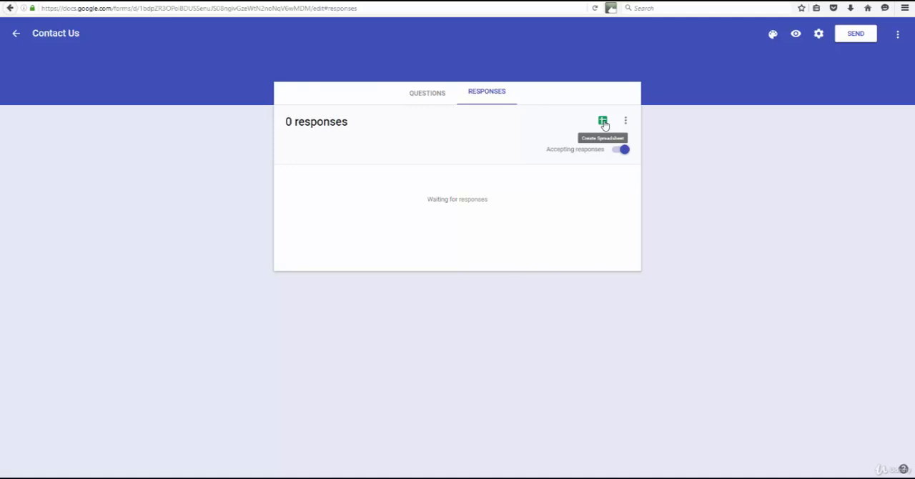
click(623, 151)
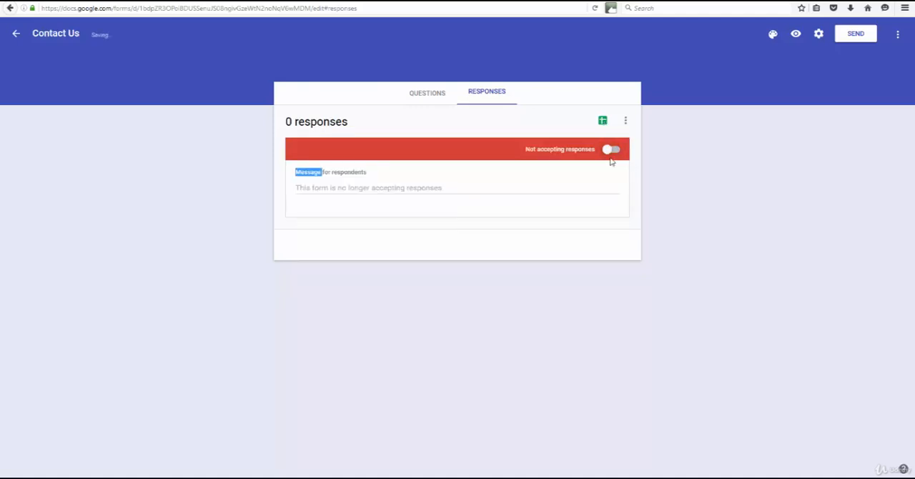
click(609, 150)
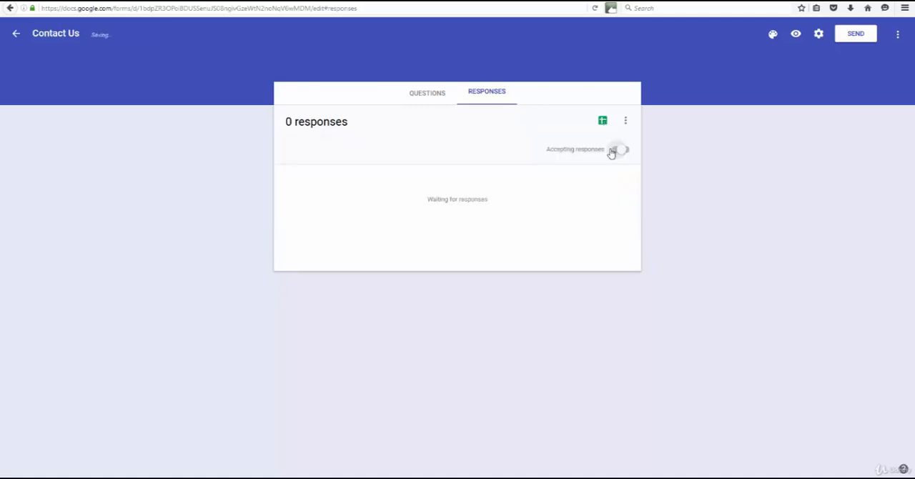
Review the form's questions and its responses, and leave the form for the forms list
click(435, 93)
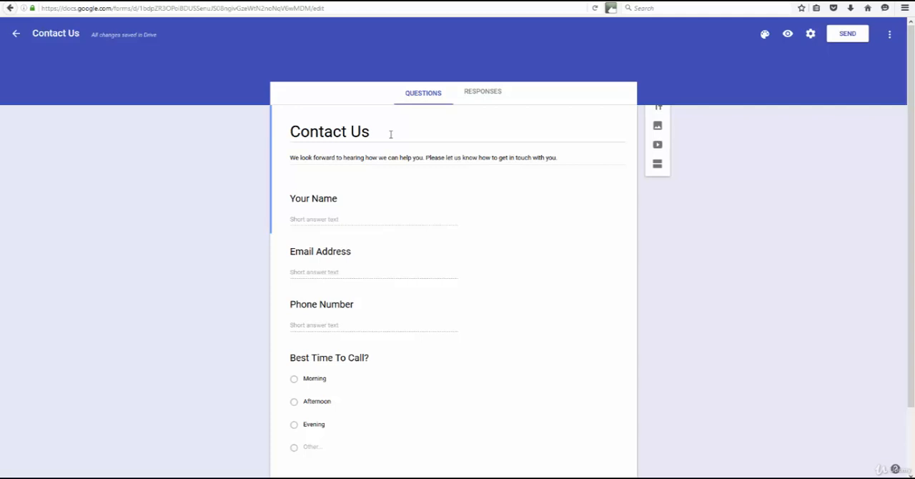
click(486, 94)
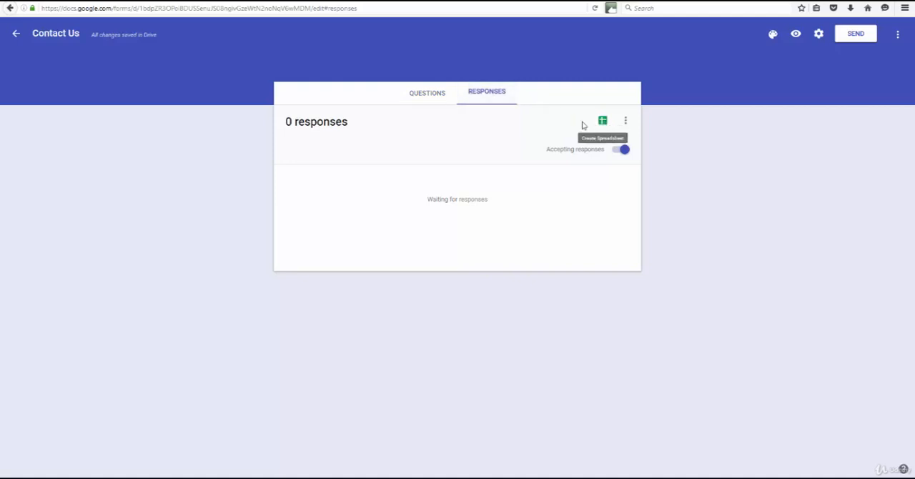
click(15, 35)
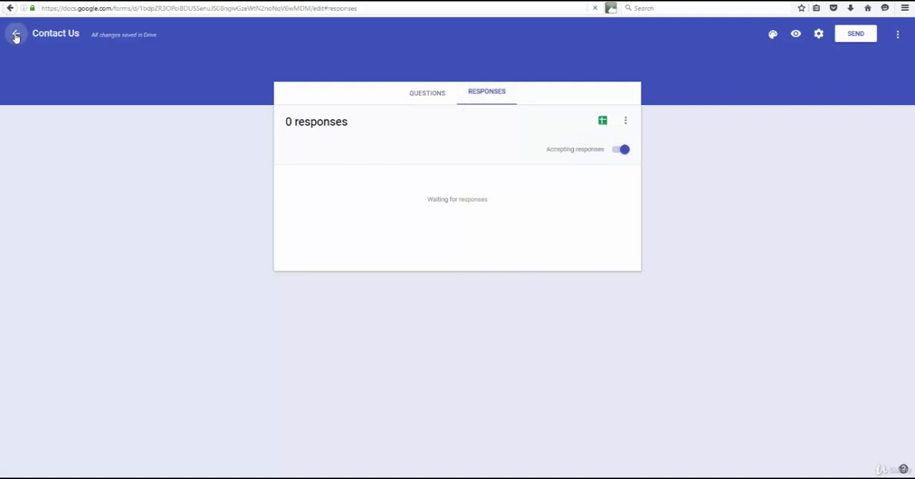